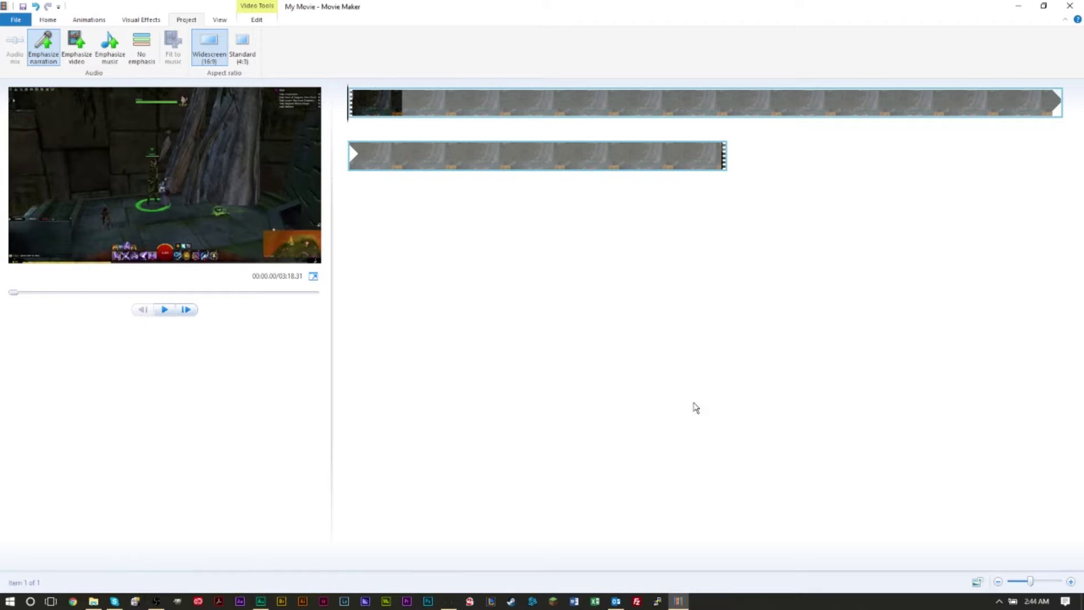
Step: Go back to the Home tab and minimize Movie Maker to show the desktop
{"action": "left_click", "coordinate": [46, 20]}
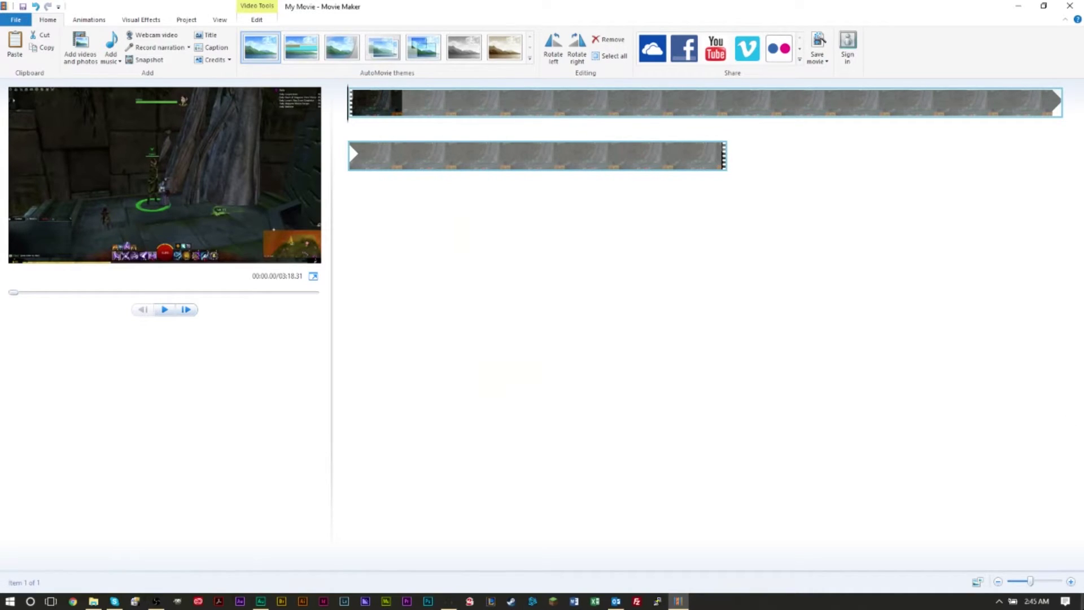
{"action": "key", "text": "super+d"}
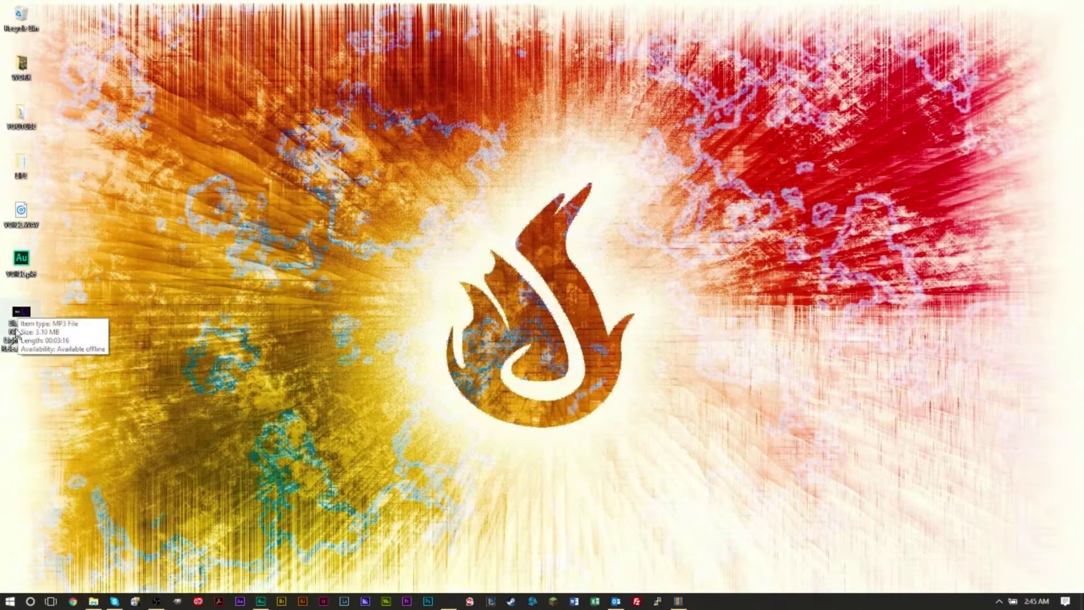
{"action": "left_click", "coordinate": [283, 316]}
{"action": "key", "text": "super+d"}
{"action": "left_click_drag", "start_coordinate": [284, 317], "coordinate": [469, 133]}
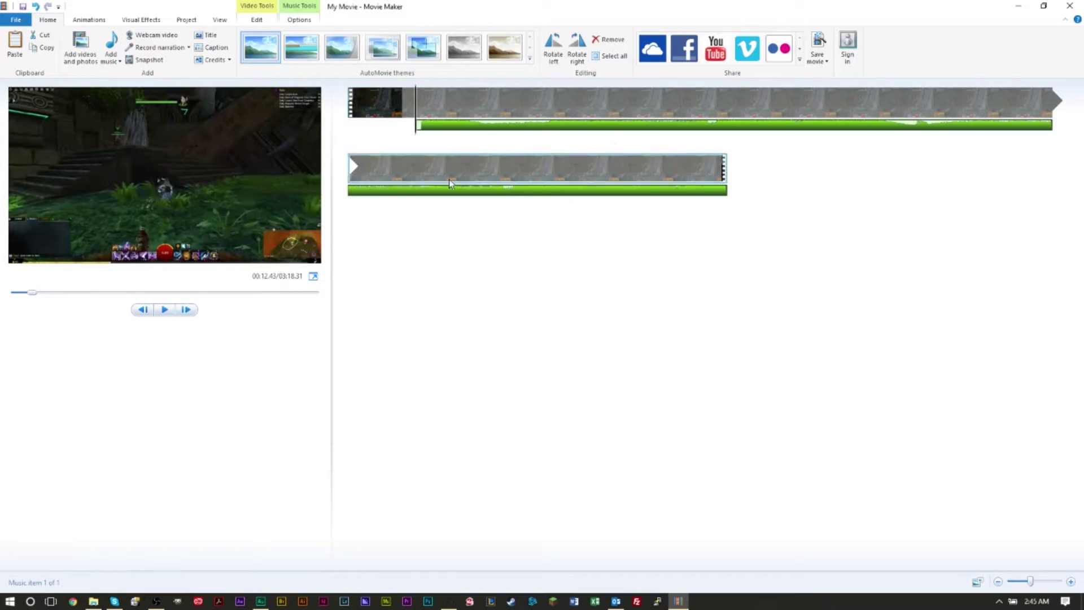
{"action": "key", "text": "super+d"}
{"action": "left_click_drag", "start_coordinate": [21, 209], "coordinate": [400, 125]}
{"action": "key", "text": "super+d"}
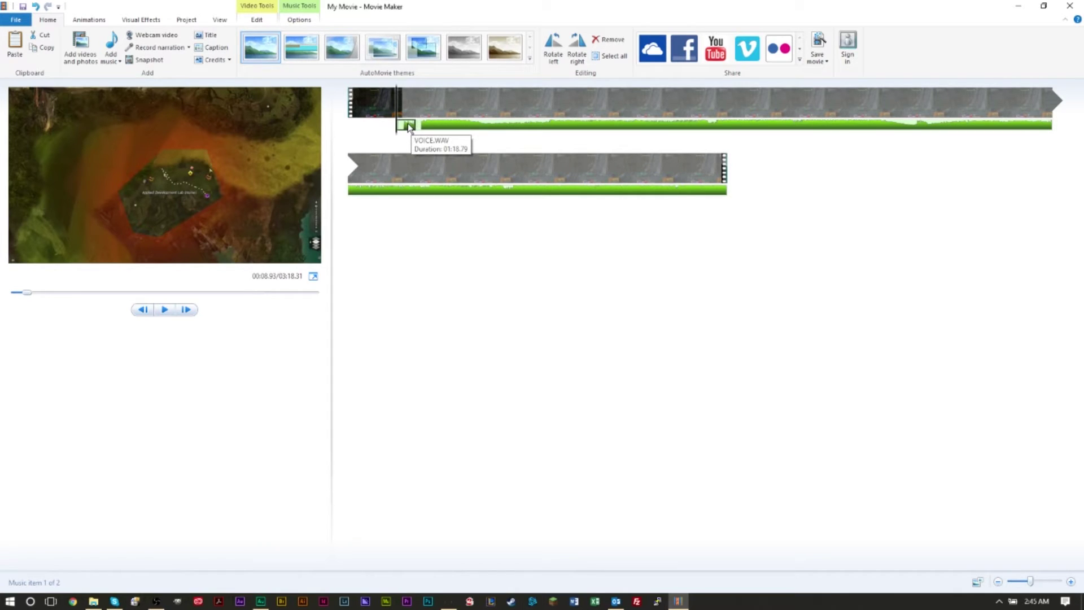
{"action": "key", "text": "Delete"}
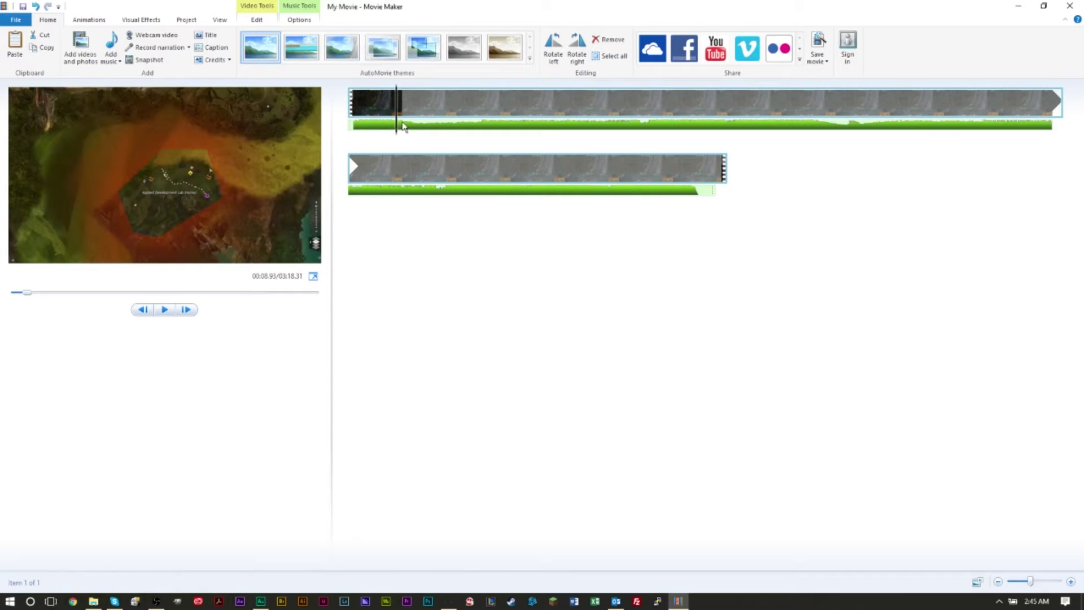
{"action": "key", "text": "Delete"}
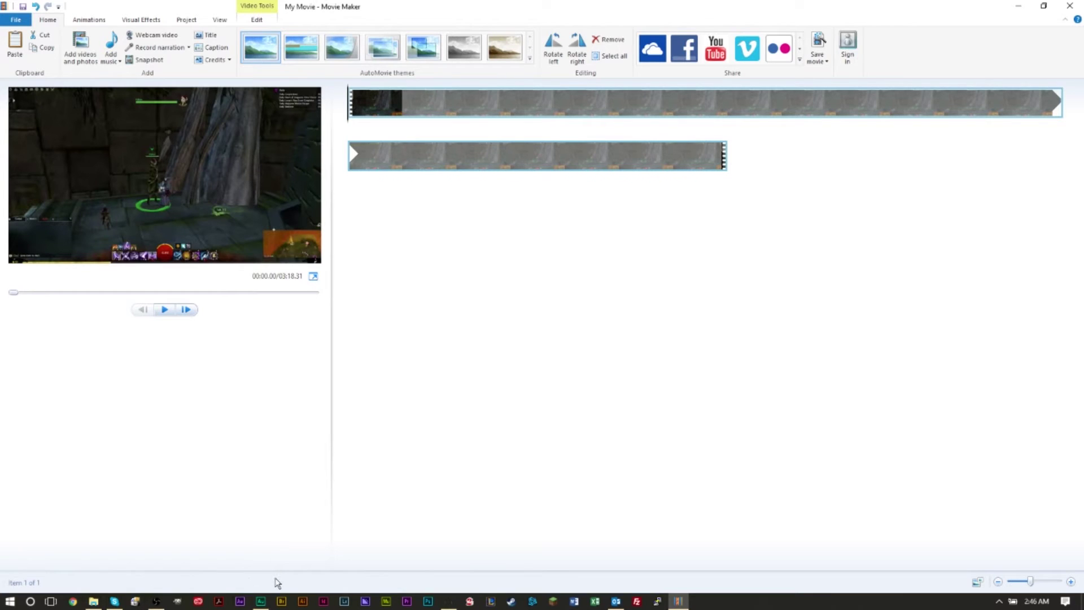
Step: Switch to DarkAudacity and import VOICE.WAV from the desktop, dismissing the import warning
{"action": "left_click", "coordinate": [266, 600]}
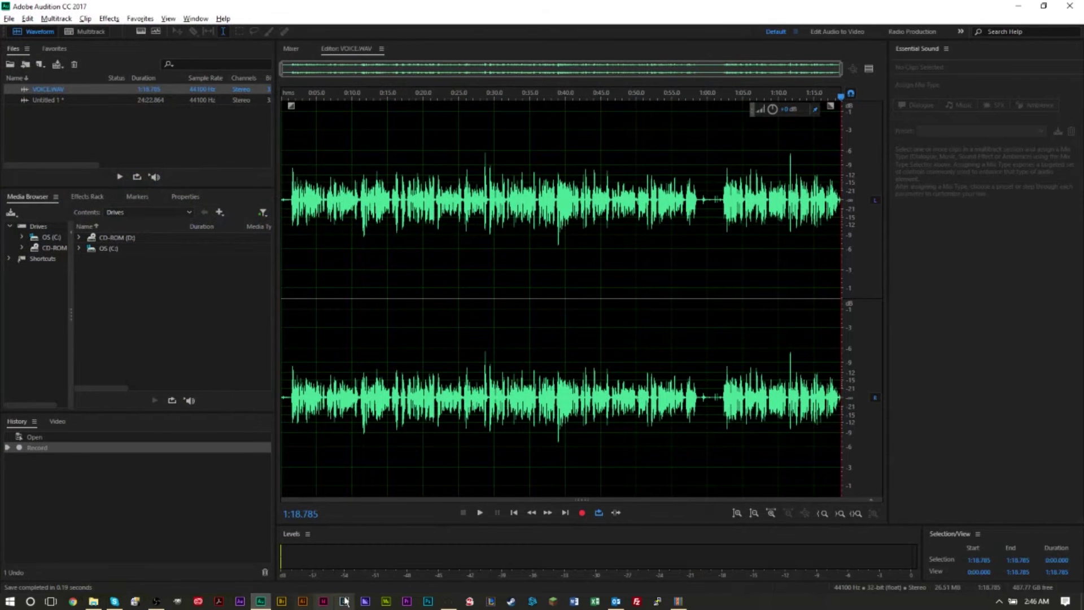
{"action": "left_click", "coordinate": [448, 601]}
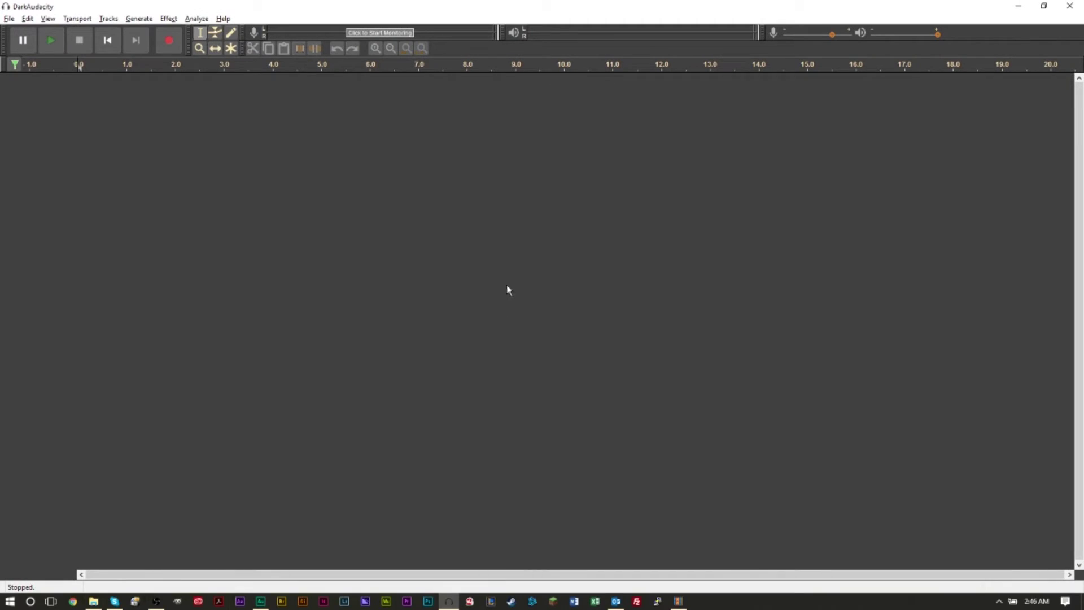
{"action": "key", "text": "super+d"}
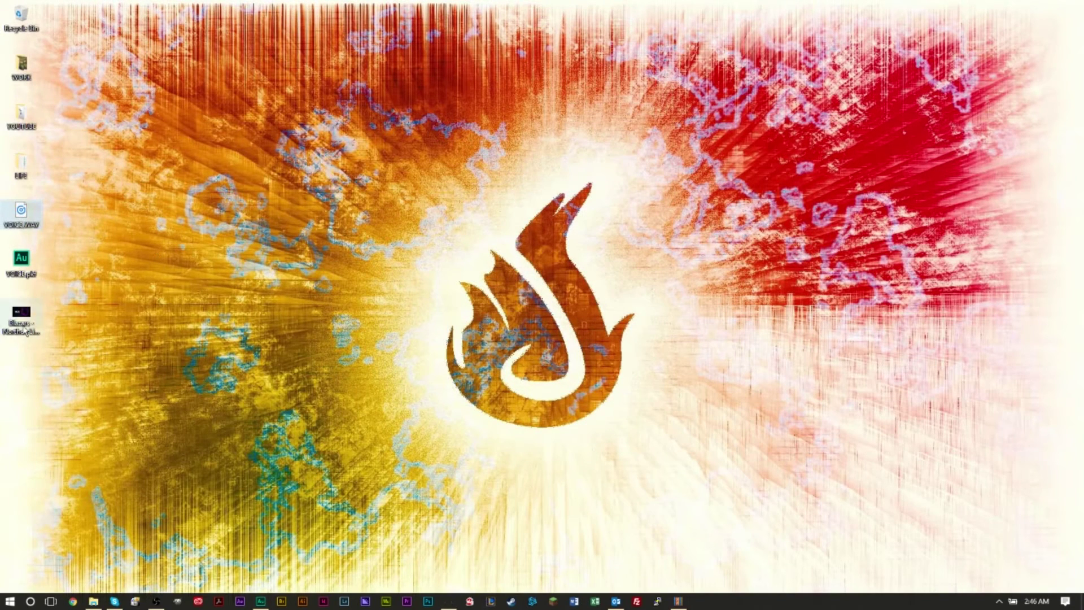
{"action": "left_click_drag", "start_coordinate": [21, 212], "coordinate": [316, 293]}
{"action": "key", "text": "super+d"}
{"action": "left_click", "coordinate": [599, 385]}
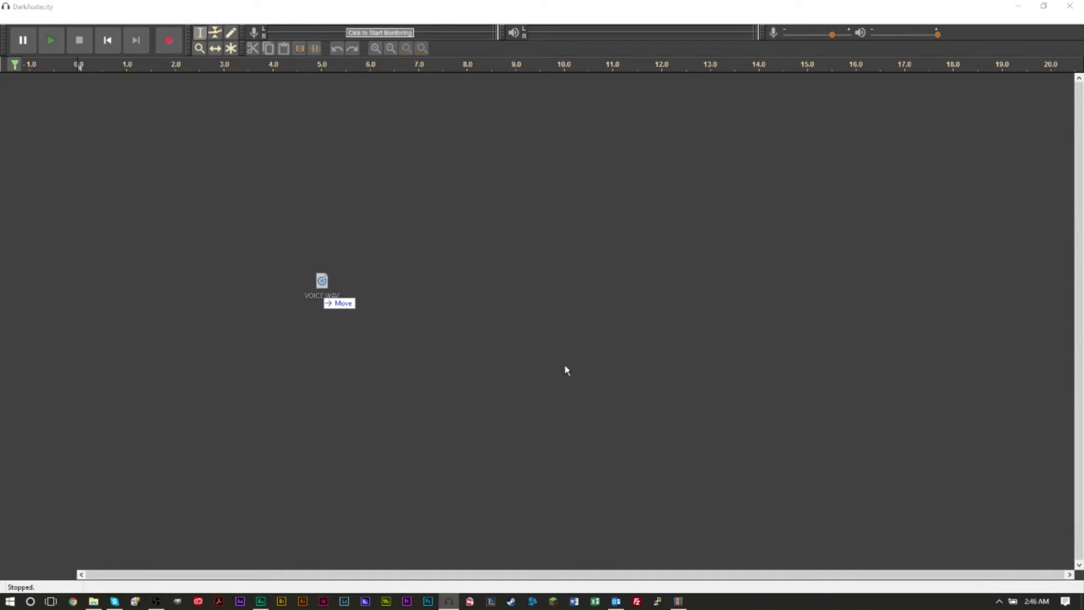
Step: Import the Blazars music MP3 from the desktop as a second track
{"action": "key", "text": "super+d"}
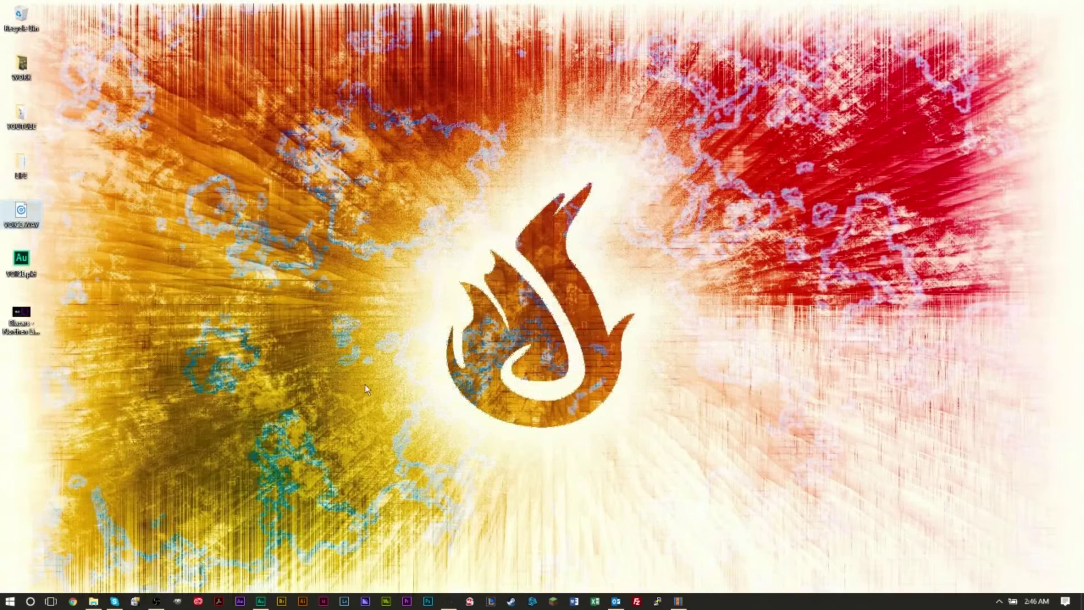
{"action": "left_click_drag", "start_coordinate": [8, 315], "coordinate": [327, 363]}
{"action": "key", "text": "super+d"}
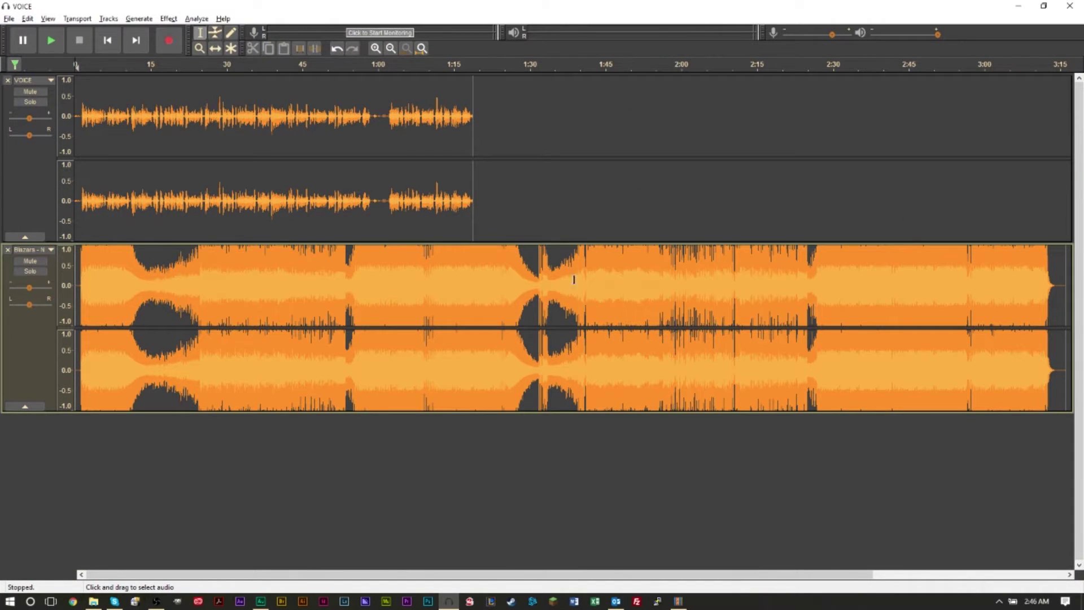
Step: Try out selections across the narration and music tracks, then clear them
{"action": "left_click_drag", "start_coordinate": [526, 163], "coordinate": [882, 271]}
{"action": "left_click", "coordinate": [928, 217]}
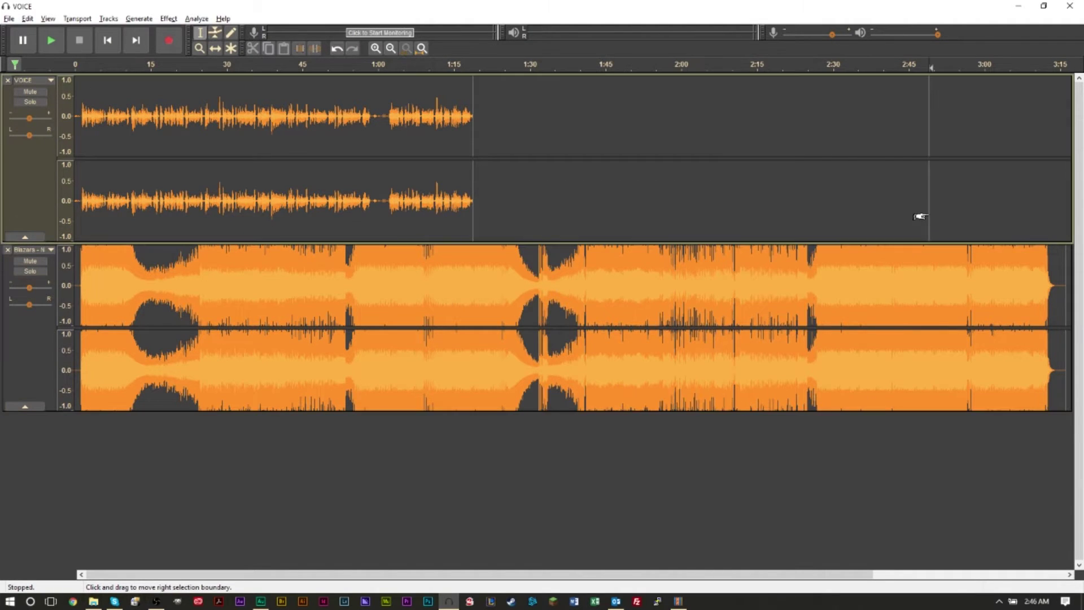
{"action": "left_click_drag", "start_coordinate": [865, 194], "coordinate": [94, 220]}
{"action": "left_click_drag", "start_coordinate": [710, 301], "coordinate": [575, 310]}
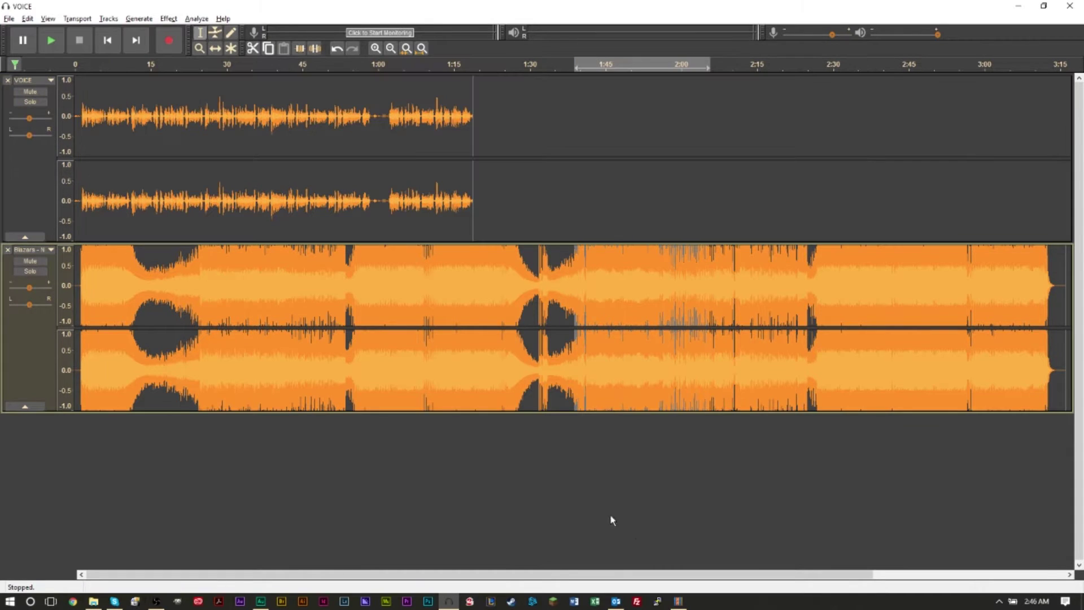
{"action": "left_click", "coordinate": [643, 526]}
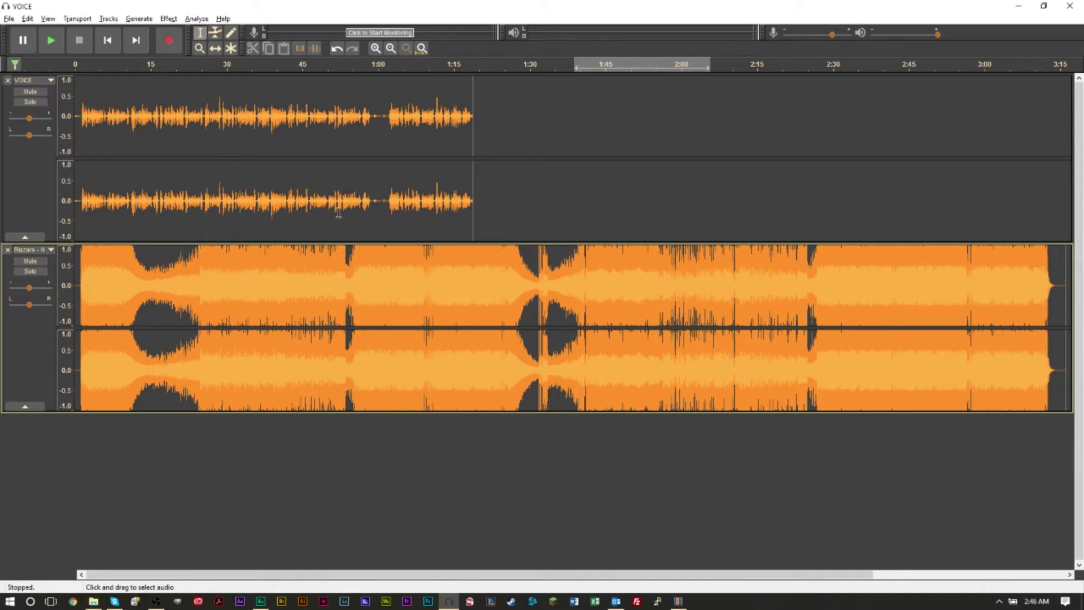
Step: Zoom in and select the entire Blazars music track from its control panel
{"action": "scroll", "coordinate": [180, 240], "scroll_direction": "up", "scroll_amount": 1, "text": "ctrl"}
{"action": "scroll", "coordinate": [180, 240], "scroll_direction": "up", "scroll_amount": 3, "text": "ctrl"}
{"action": "left_click_drag", "start_coordinate": [234, 186], "coordinate": [1, 183]}
{"action": "left_click", "coordinate": [346, 316]}
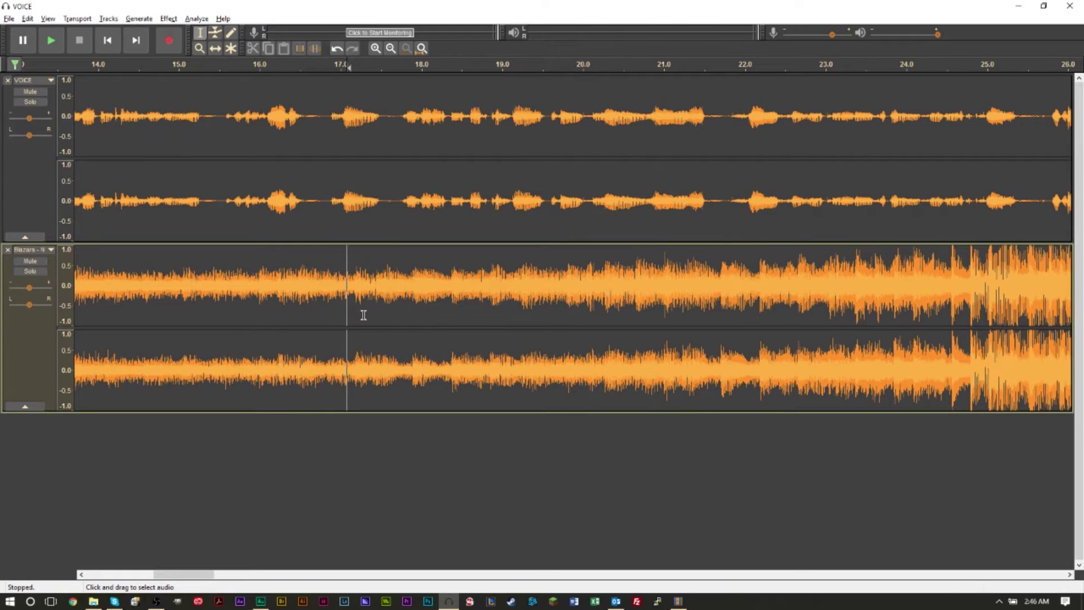
{"action": "left_click", "coordinate": [41, 327]}
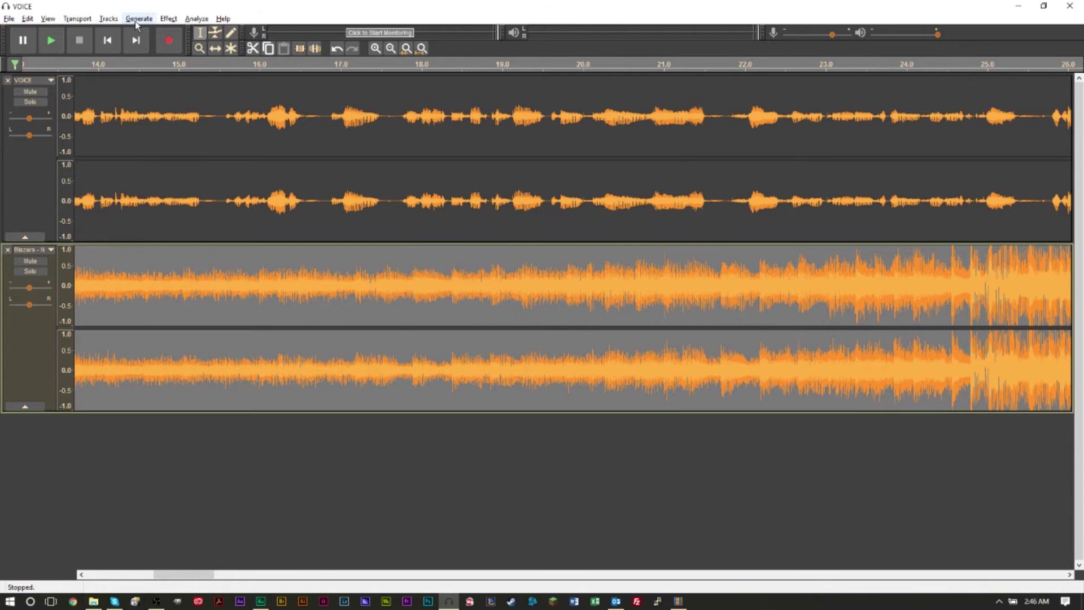
{"action": "left_click", "coordinate": [167, 18]}
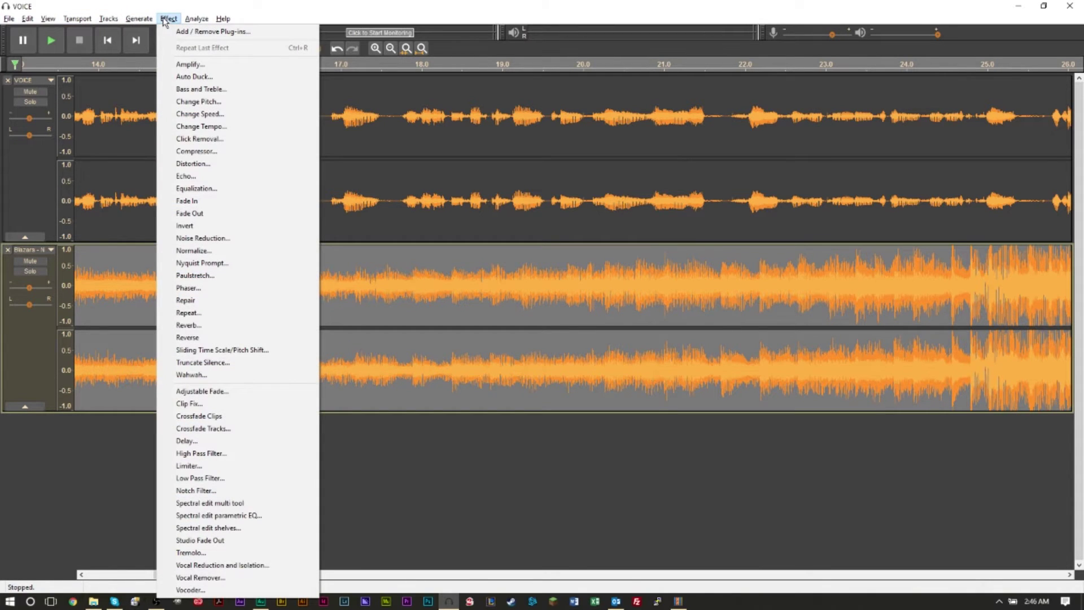
{"action": "left_click", "coordinate": [190, 64]}
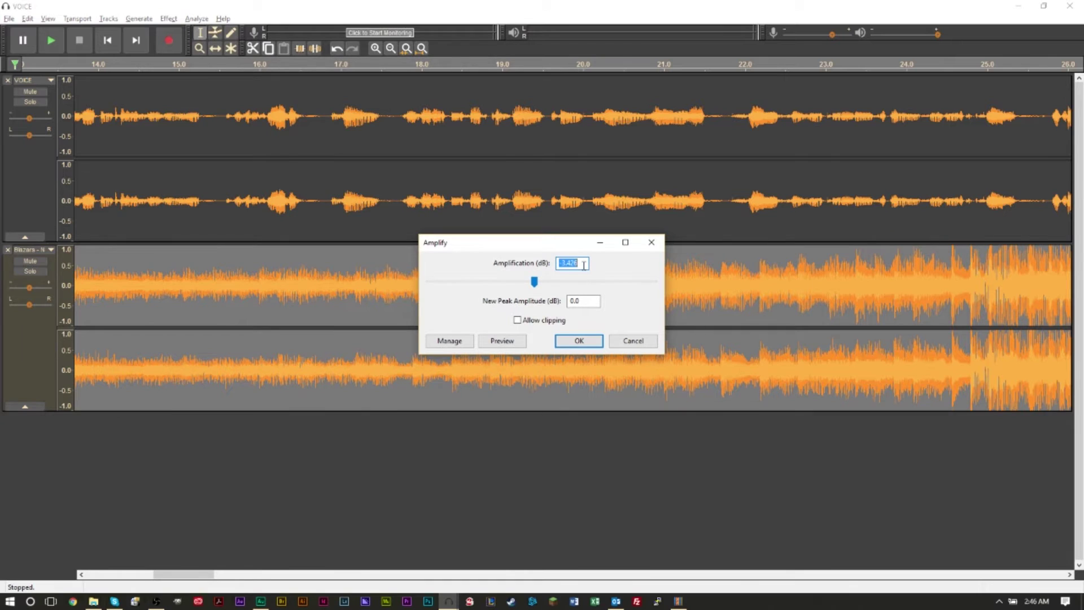
{"action": "left_click", "coordinate": [633, 341]}
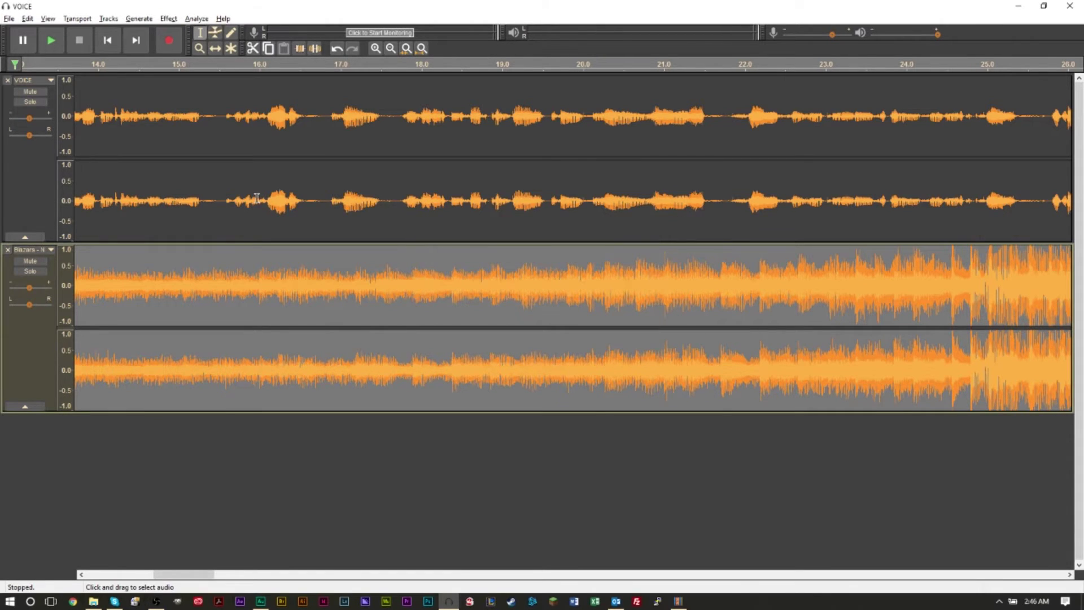
{"action": "left_click", "coordinate": [21, 185]}
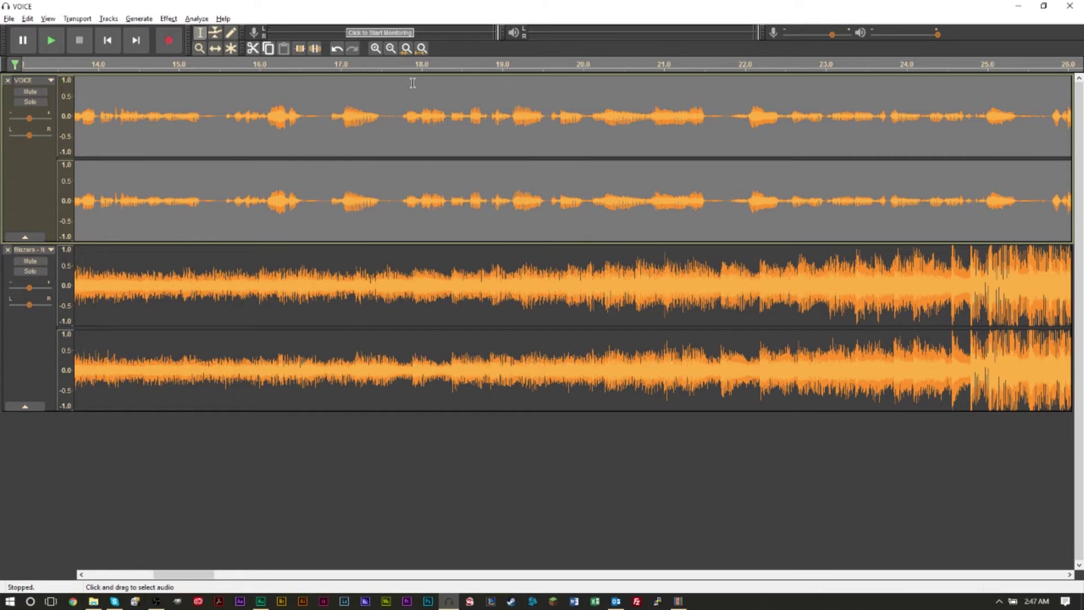
{"action": "left_click", "coordinate": [167, 19]}
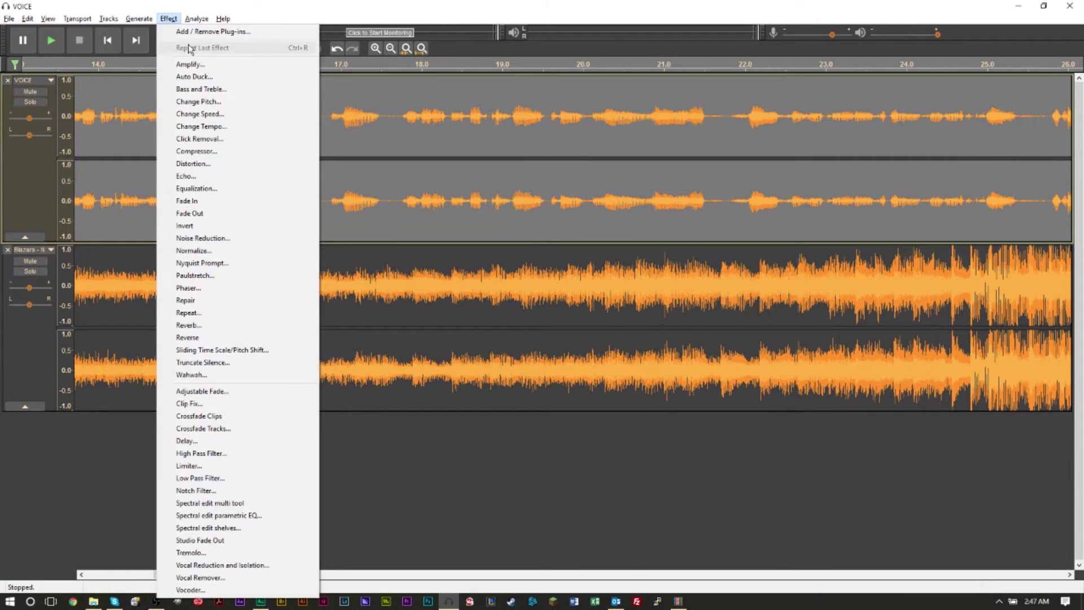
{"action": "left_click", "coordinate": [206, 62]}
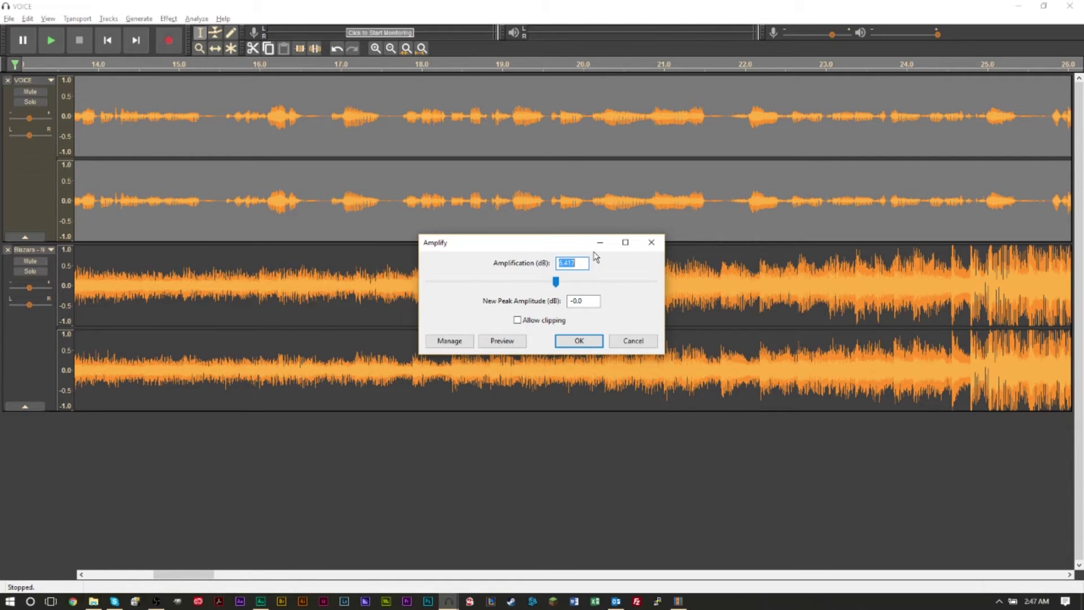
{"action": "left_click", "coordinate": [633, 341]}
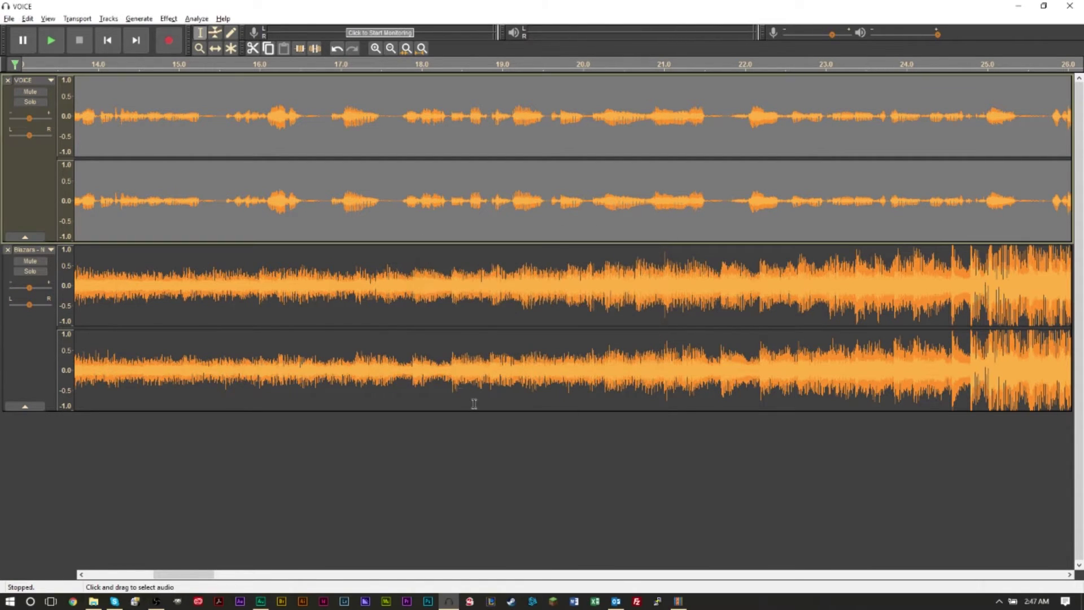
{"action": "left_click", "coordinate": [524, 436]}
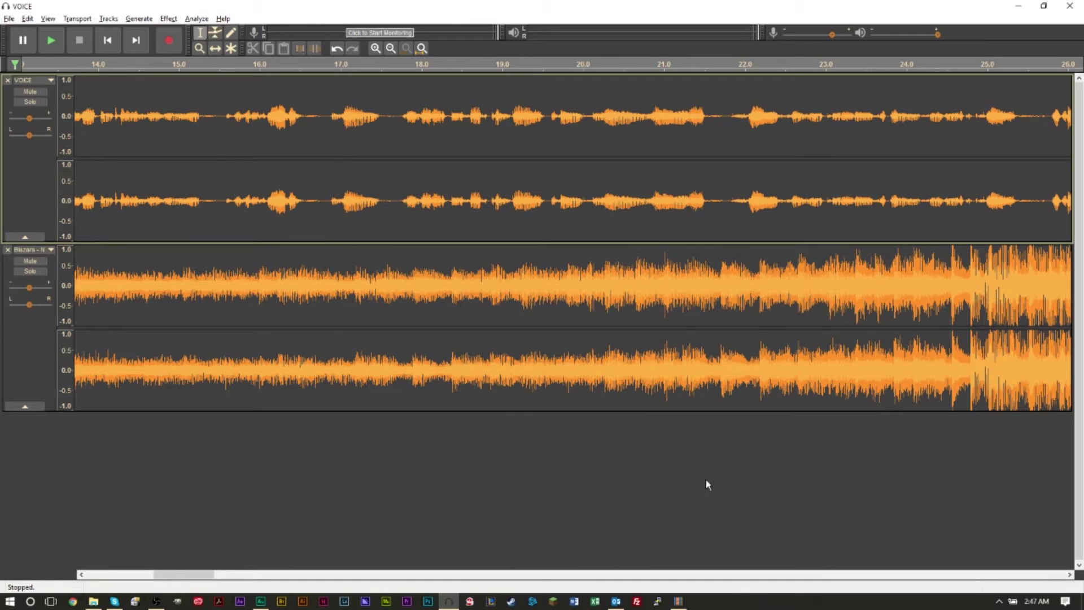
{"action": "left_click_drag", "start_coordinate": [390, 115], "coordinate": [433, 115]}
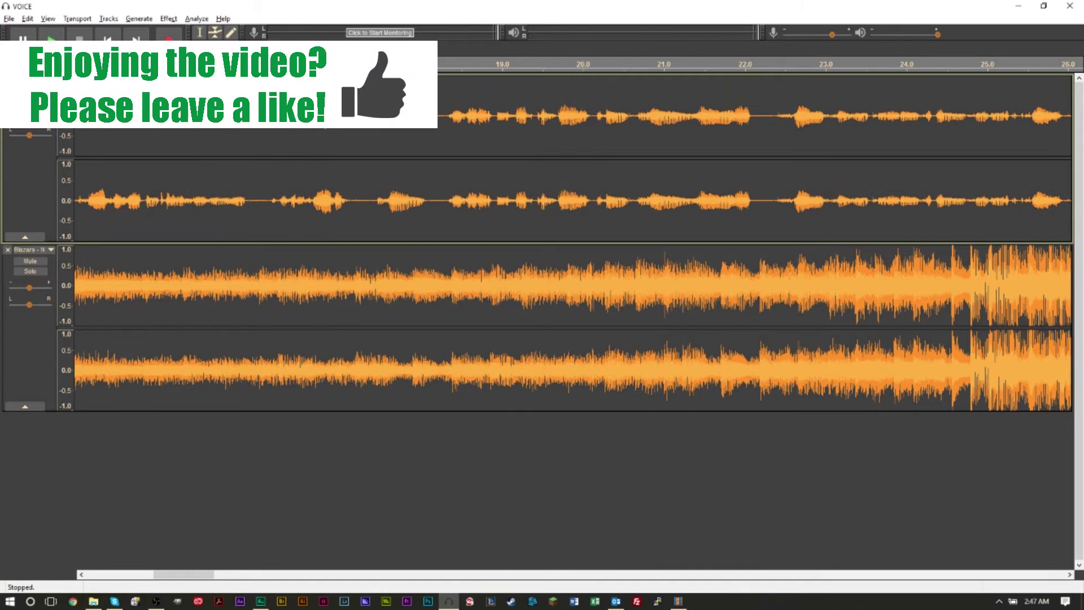
Step: Shift VOICE to start near 0:08 and Blazars near 0:22, then zoom out to fit
{"action": "left_click_drag", "start_coordinate": [326, 122], "coordinate": [719, 128]}
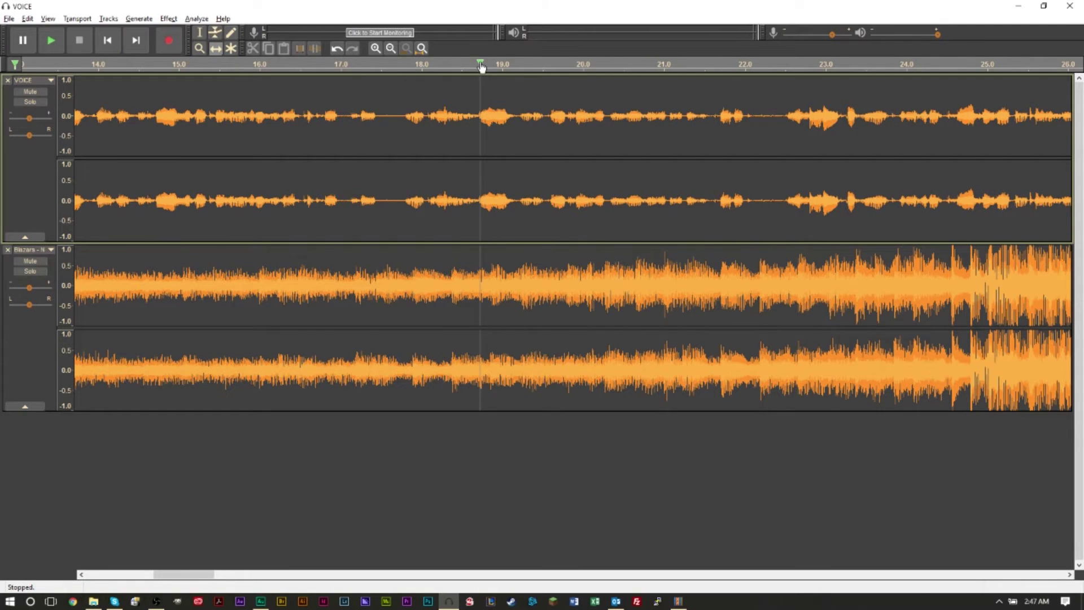
{"action": "left_click_drag", "start_coordinate": [391, 293], "coordinate": [704, 304]}
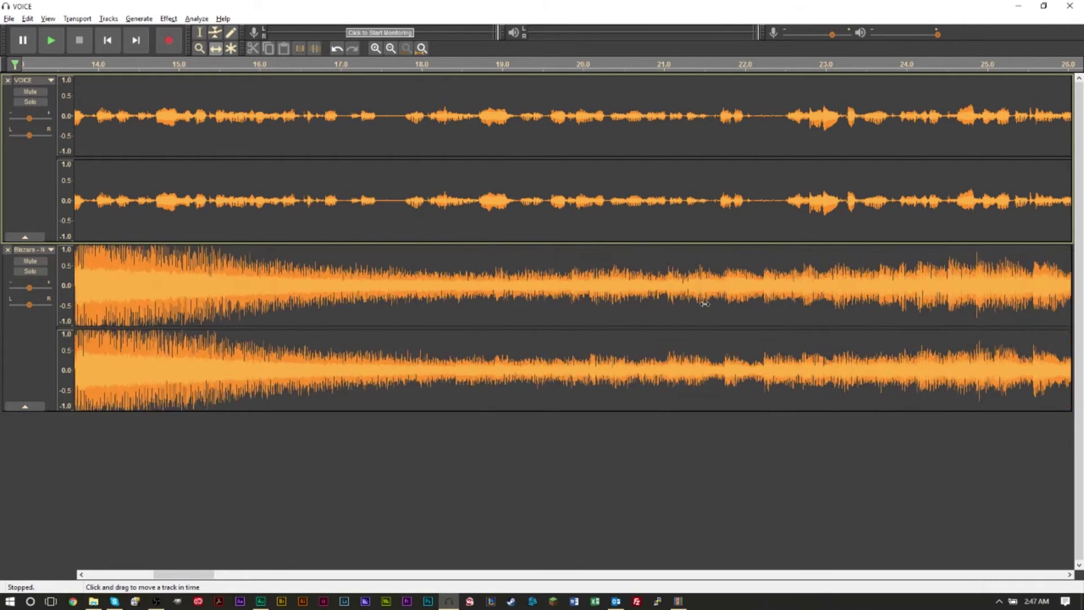
{"action": "left_click_drag", "start_coordinate": [169, 282], "coordinate": [799, 243]}
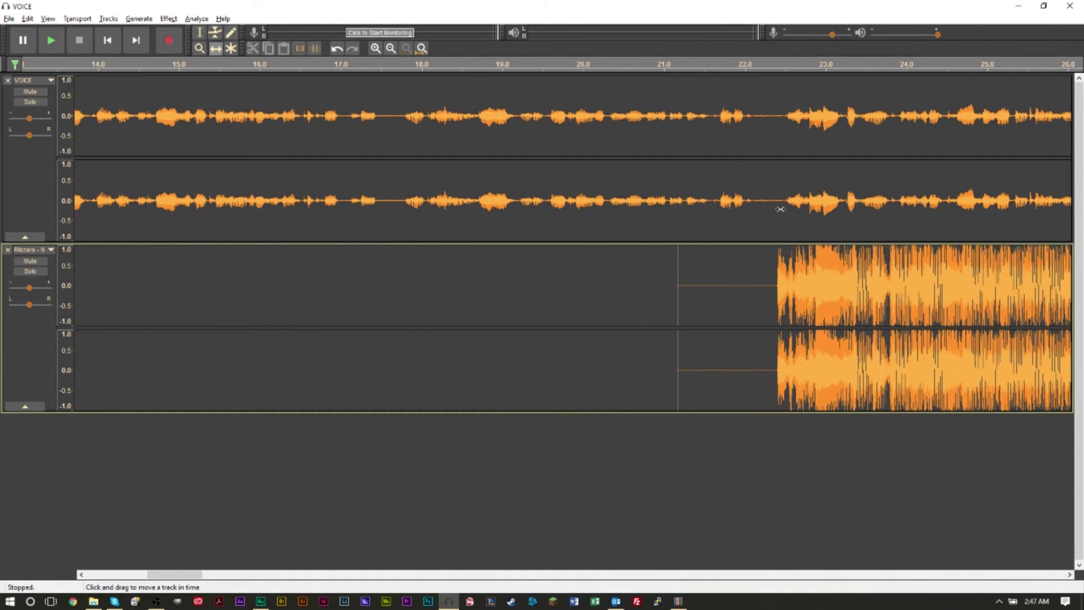
{"action": "left_click_drag", "start_coordinate": [805, 299], "coordinate": [805, 299]}
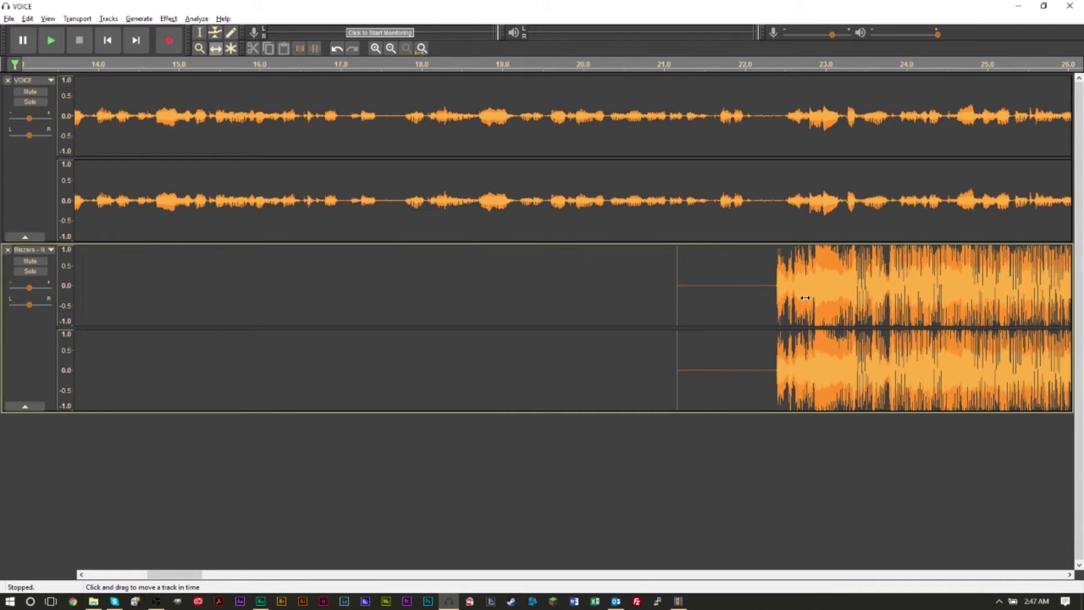
{"action": "key", "text": "ctrl+3"}
{"action": "key", "text": "ctrl+3"}
{"action": "key", "text": "ctrl+3"}
{"action": "key", "text": "ctrl+3"}
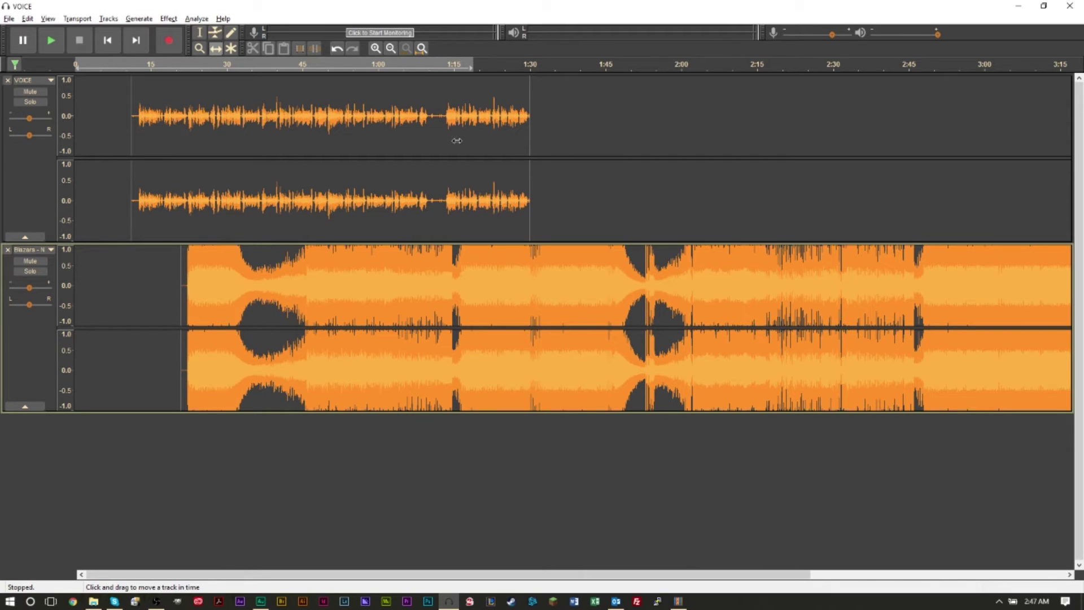
Step: Export the mix as VOICE.mp3 to the Desktop, accepting the mixdown and metadata prompts
{"action": "left_click", "coordinate": [9, 19]}
{"action": "mouse_move", "coordinate": [53, 116]}
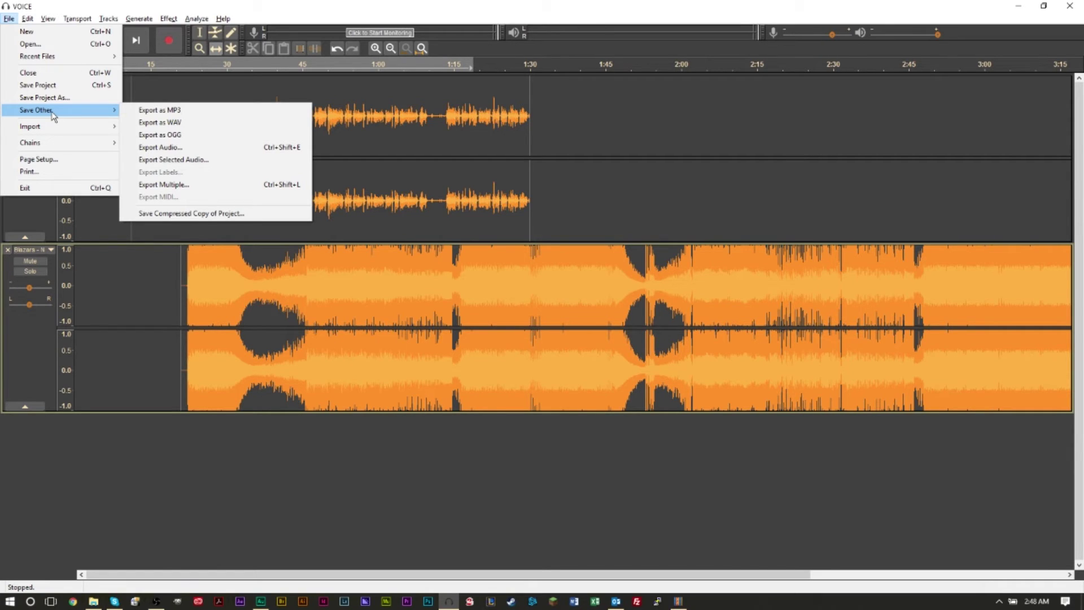
{"action": "left_click", "coordinate": [191, 111]}
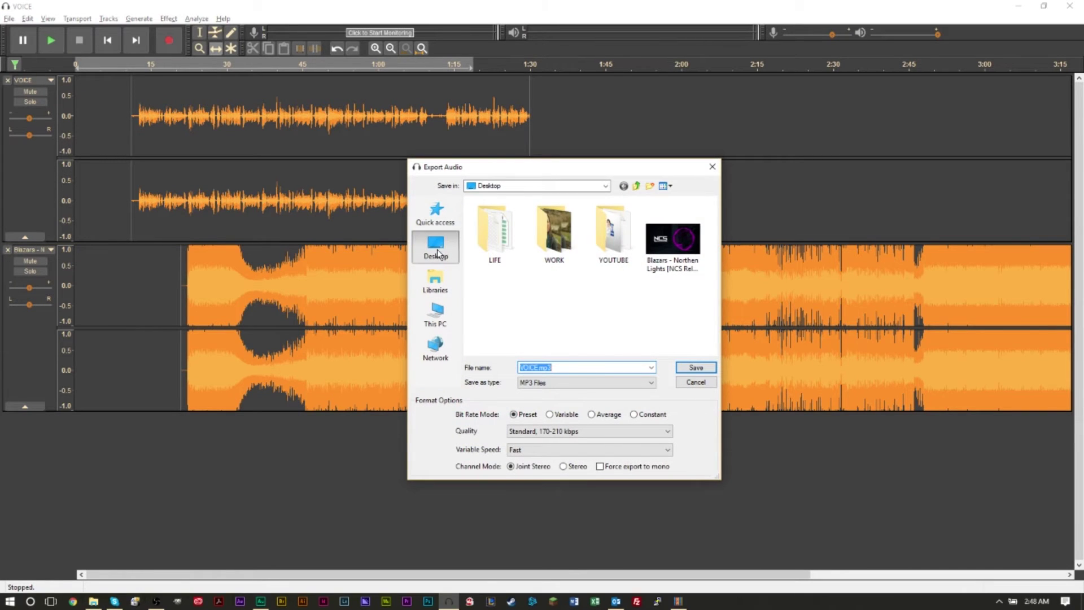
{"action": "left_click", "coordinate": [437, 254]}
{"action": "left_click", "coordinate": [696, 366]}
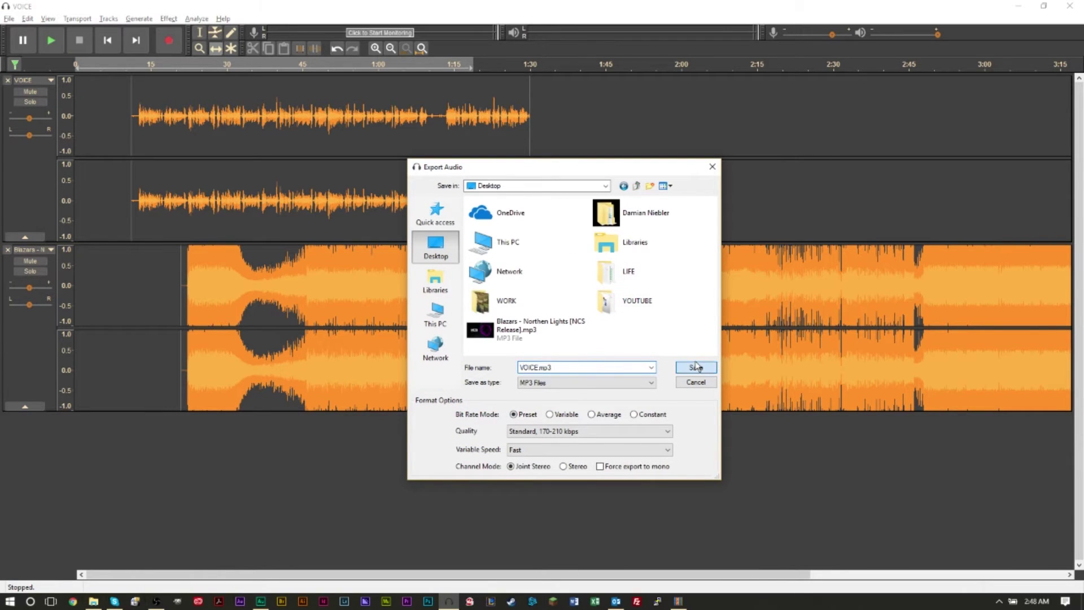
{"action": "left_click", "coordinate": [584, 322]}
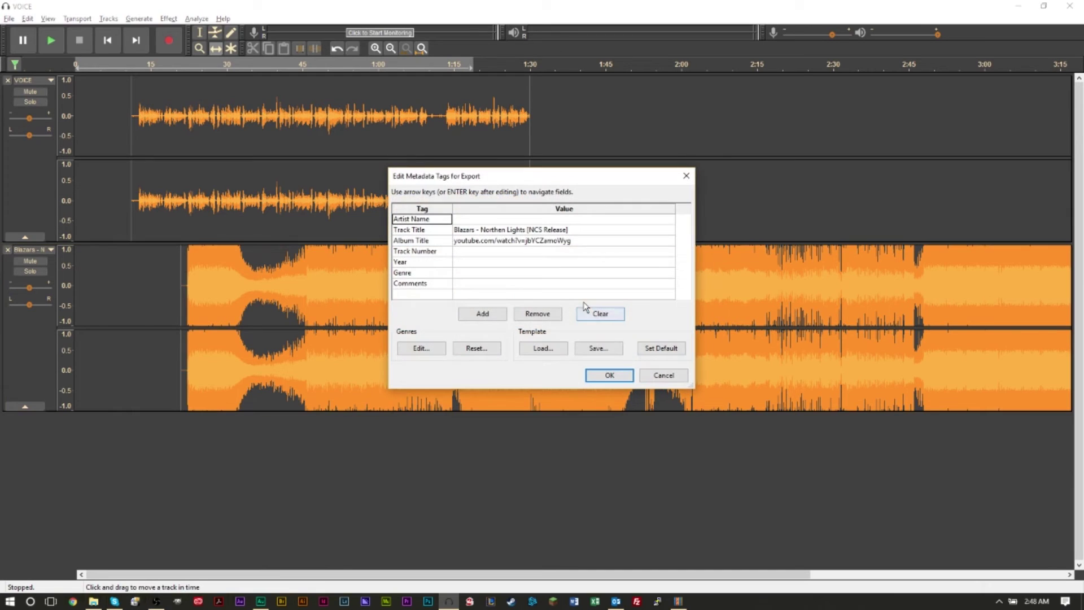
{"action": "left_click", "coordinate": [610, 374]}
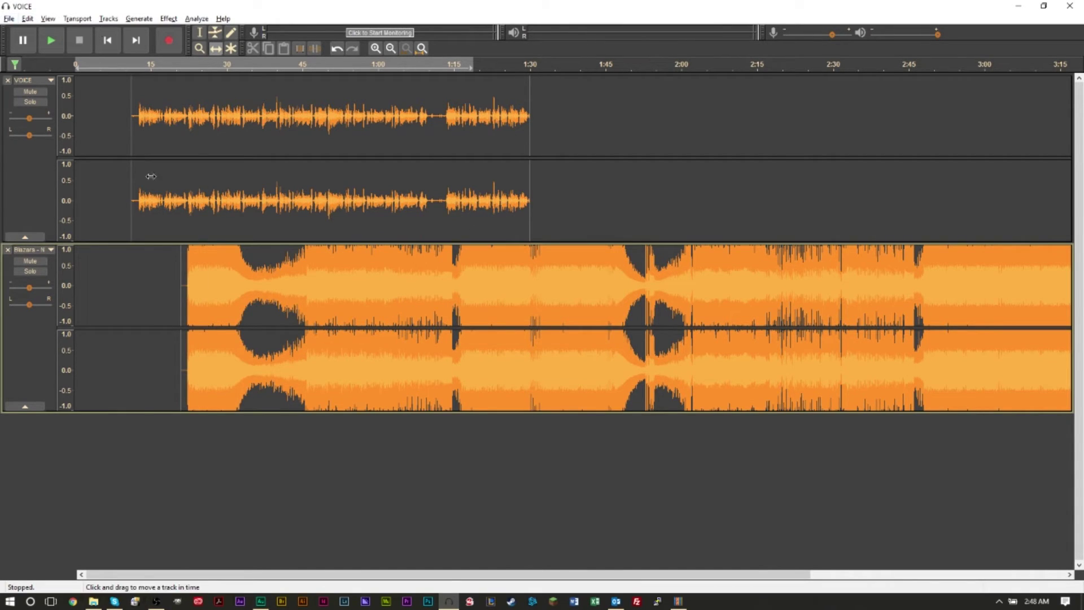
Step: Delete the original VOICE and Blazars tracks
{"action": "left_click", "coordinate": [65, 181]}
{"action": "left_click", "coordinate": [6, 198]}
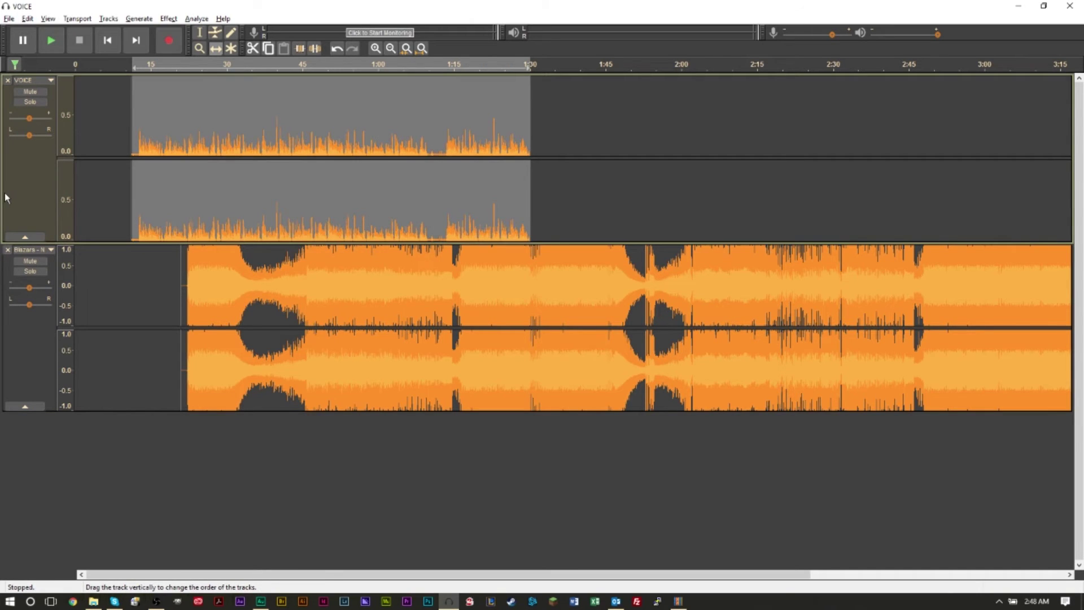
{"action": "key", "text": "Delete"}
{"action": "left_click", "coordinate": [7, 328]}
{"action": "key", "text": "Delete"}
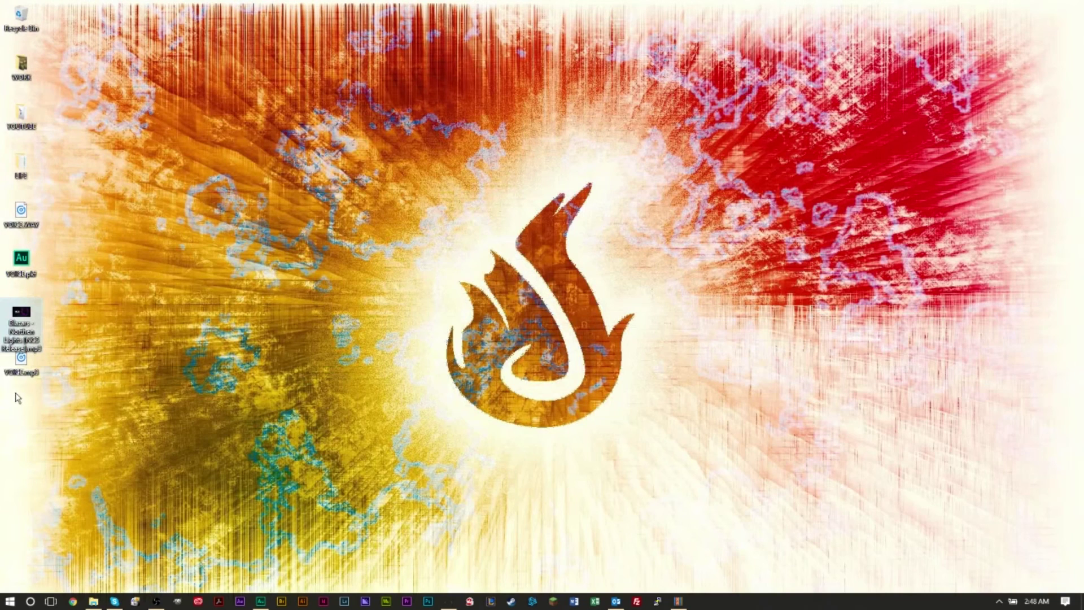
Step: Import the exported VOICE.mp3 to check the mix, then return to the desktop
{"action": "left_click_drag", "start_coordinate": [15, 373], "coordinate": [297, 465]}
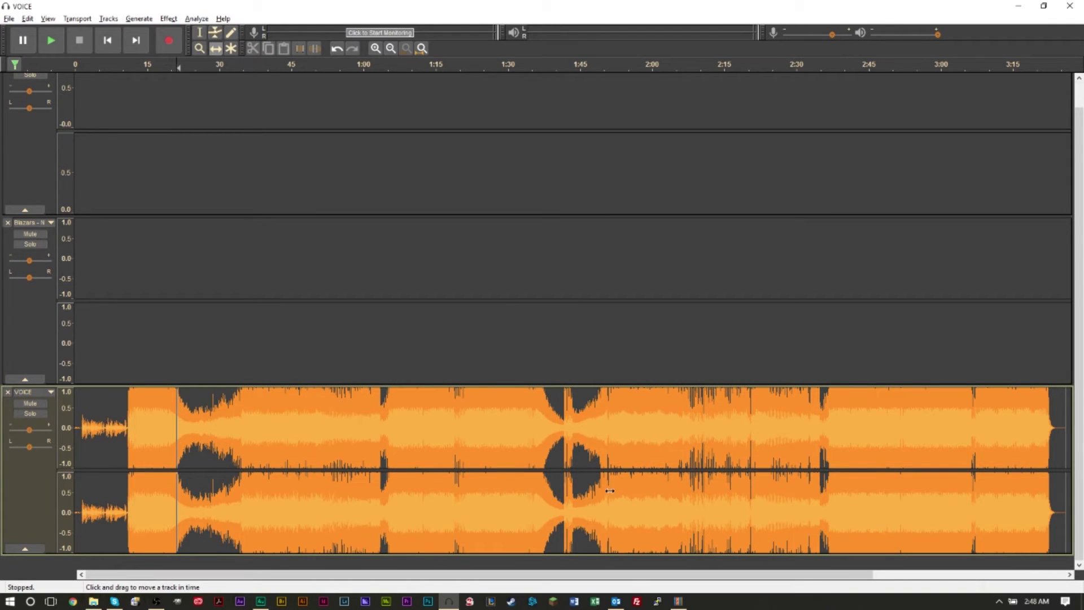
{"action": "key", "text": "super+d"}
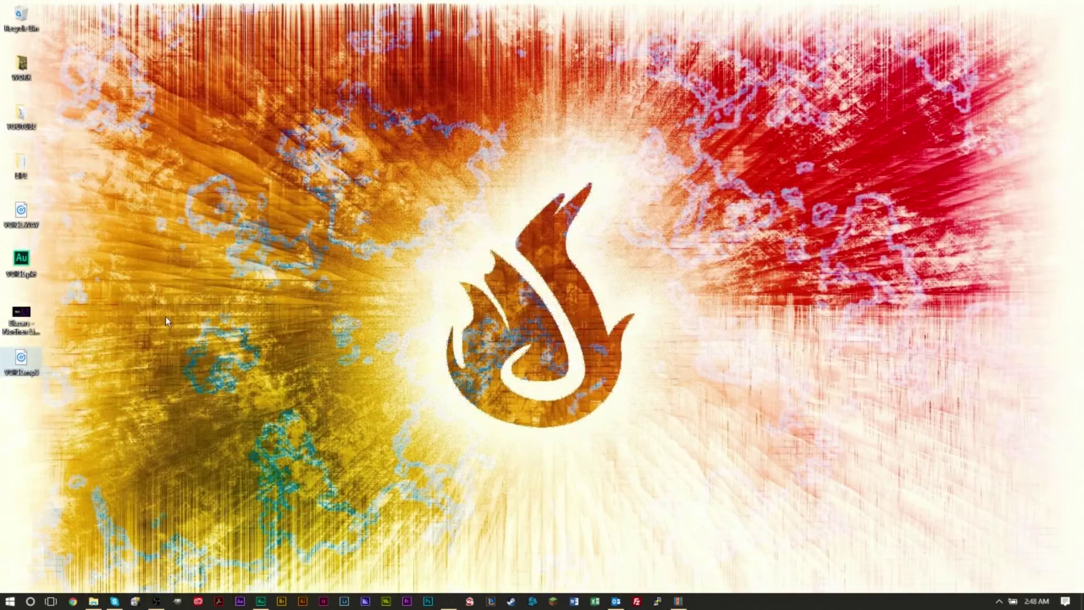
{"action": "key", "text": "alt+Tab"}
{"action": "key", "text": "alt+Tab"}
{"action": "left_click_drag", "start_coordinate": [28, 368], "coordinate": [164, 384]}
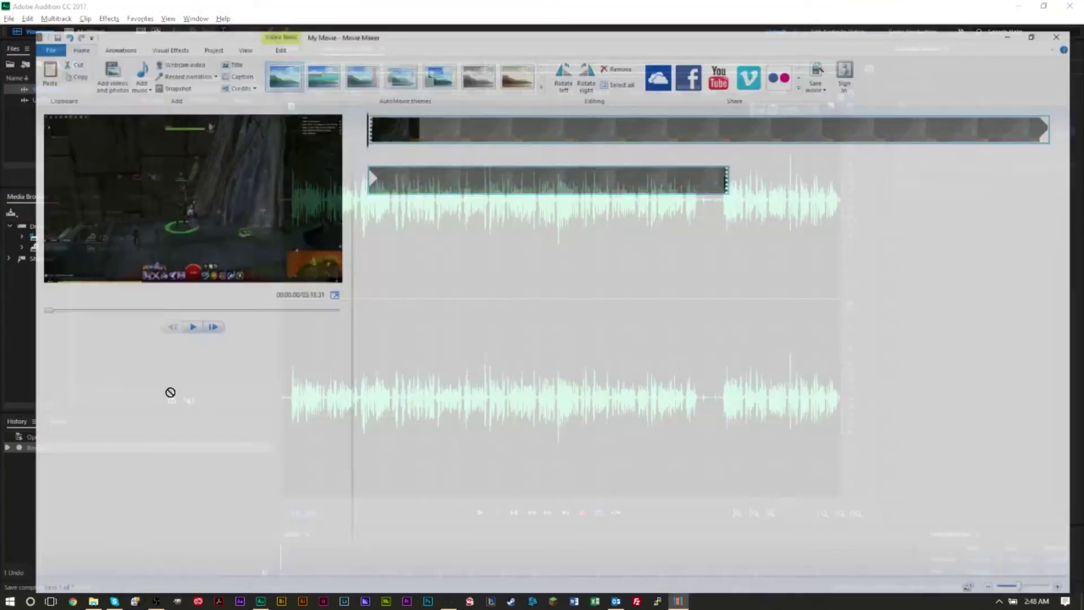
Step: Add VOICE.mp3 as music under the 3:18 gameplay clip and preview it from a couple of points
{"action": "left_click_drag", "start_coordinate": [170, 392], "coordinate": [444, 125]}
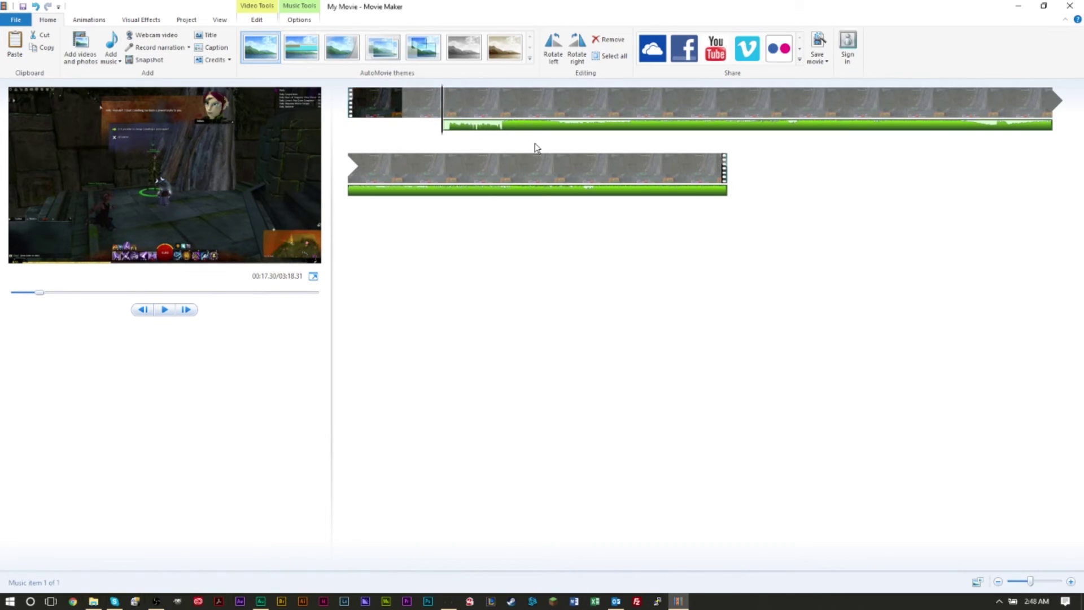
{"action": "key", "text": "space"}
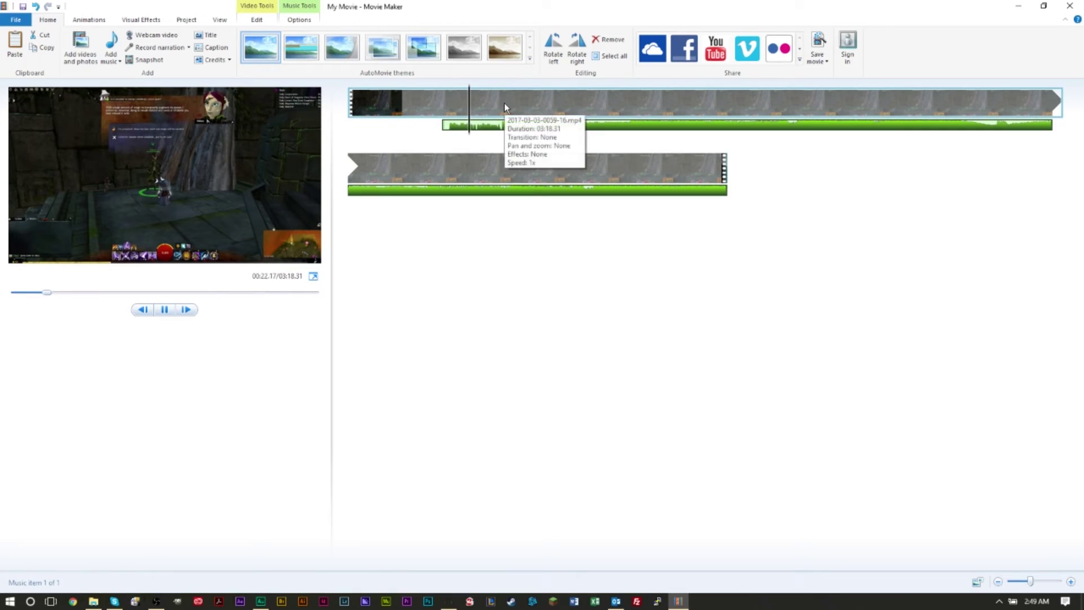
{"action": "left_click", "coordinate": [476, 107]}
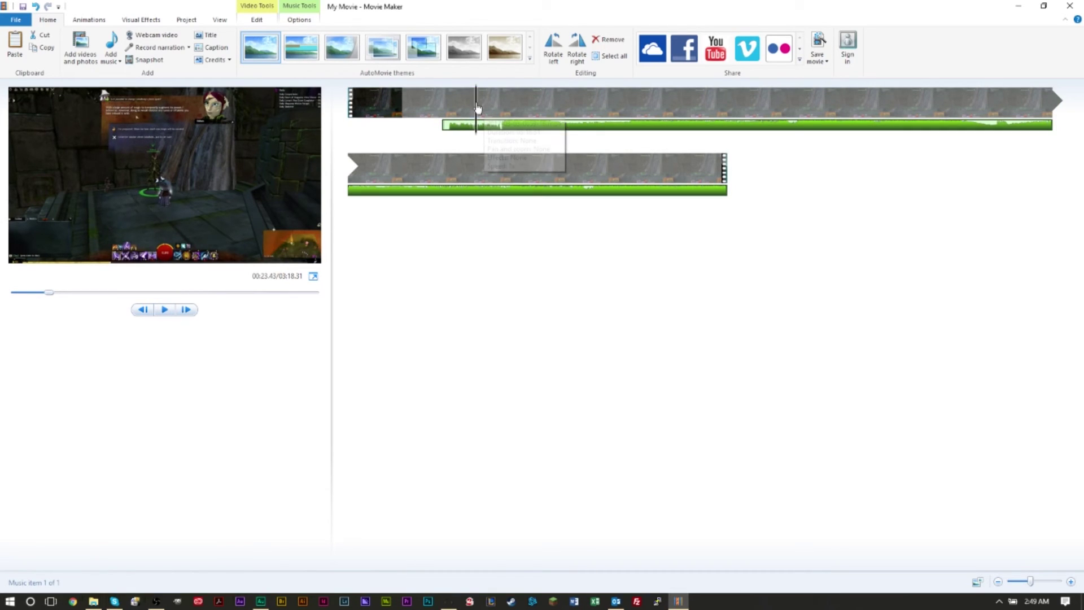
{"action": "left_click", "coordinate": [494, 108]}
{"action": "key", "text": "space"}
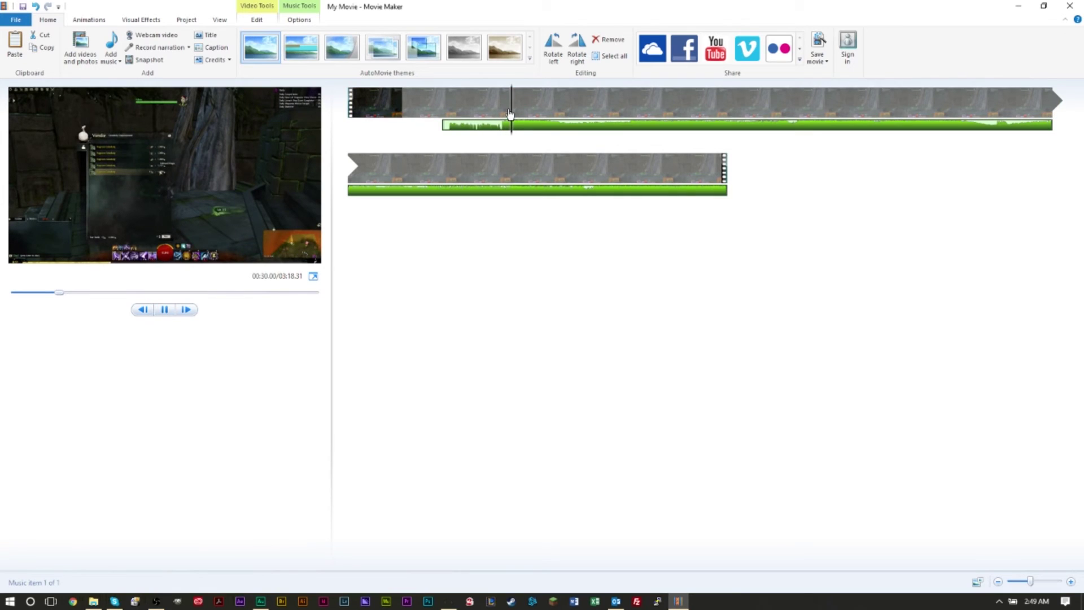
{"action": "key", "text": "space"}
{"action": "mouse_move", "coordinate": [500, 105]}
{"action": "left_mouse_down"}
{"action": "mouse_move", "coordinate": [536, 106]}
{"action": "mouse_move", "coordinate": [509, 107]}
{"action": "left_mouse_up"}
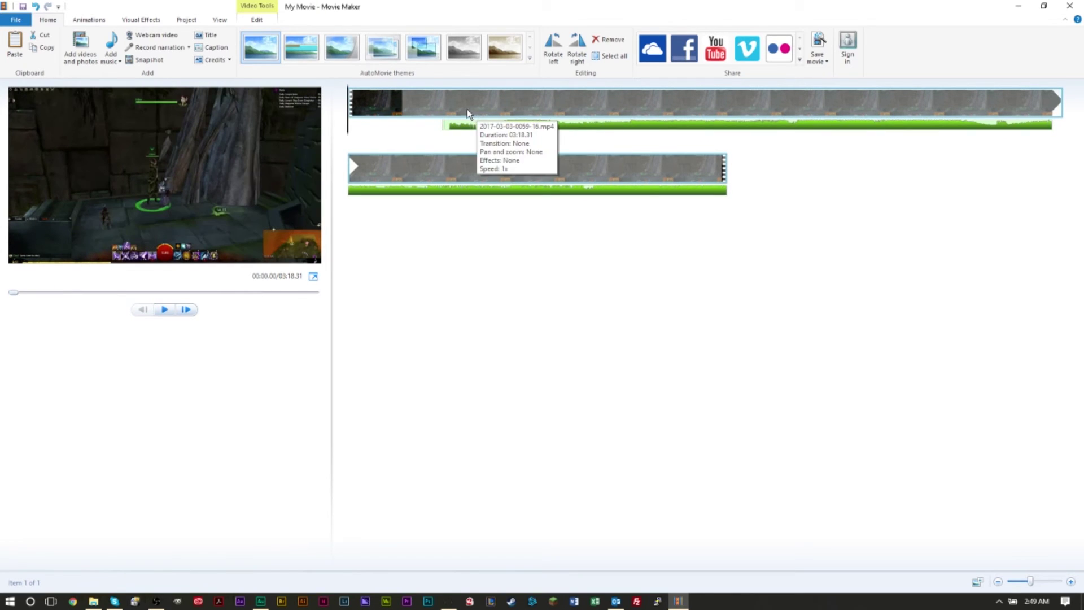
Step: Preview from about 0:29 and the inventory scene, then select the music item and gameplay clip
{"action": "left_click", "coordinate": [510, 110]}
{"action": "left_click", "coordinate": [591, 113]}
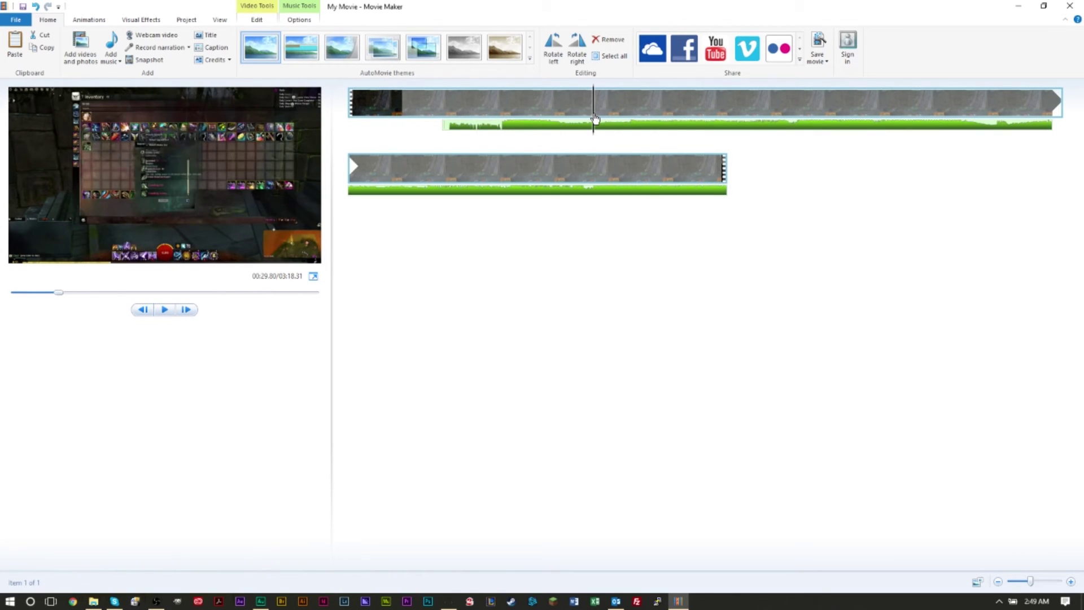
{"action": "key", "text": "space"}
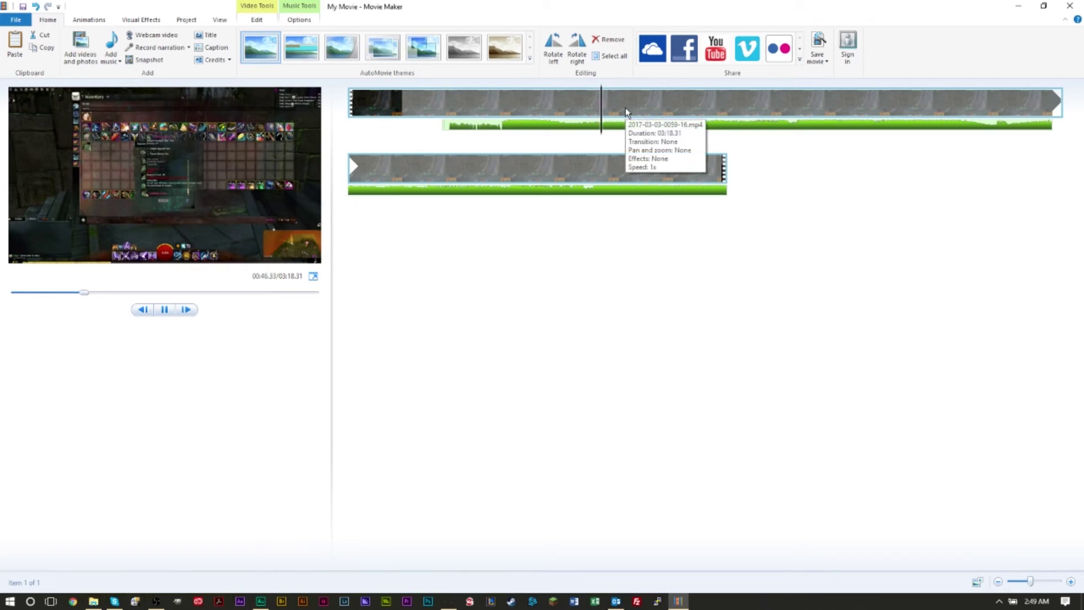
{"action": "key", "text": "space"}
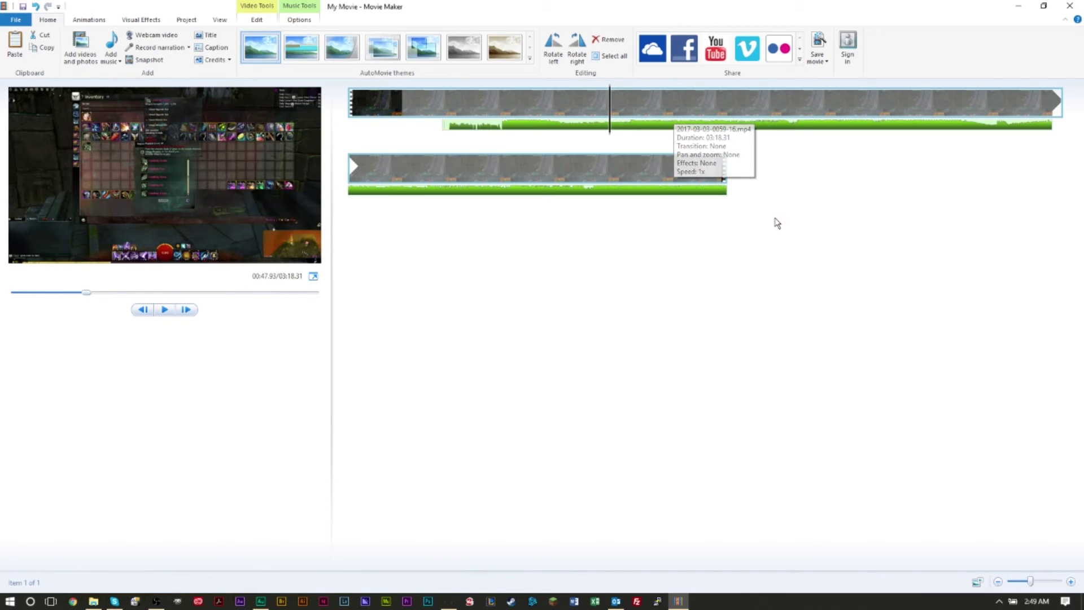
{"action": "left_click", "coordinate": [656, 192]}
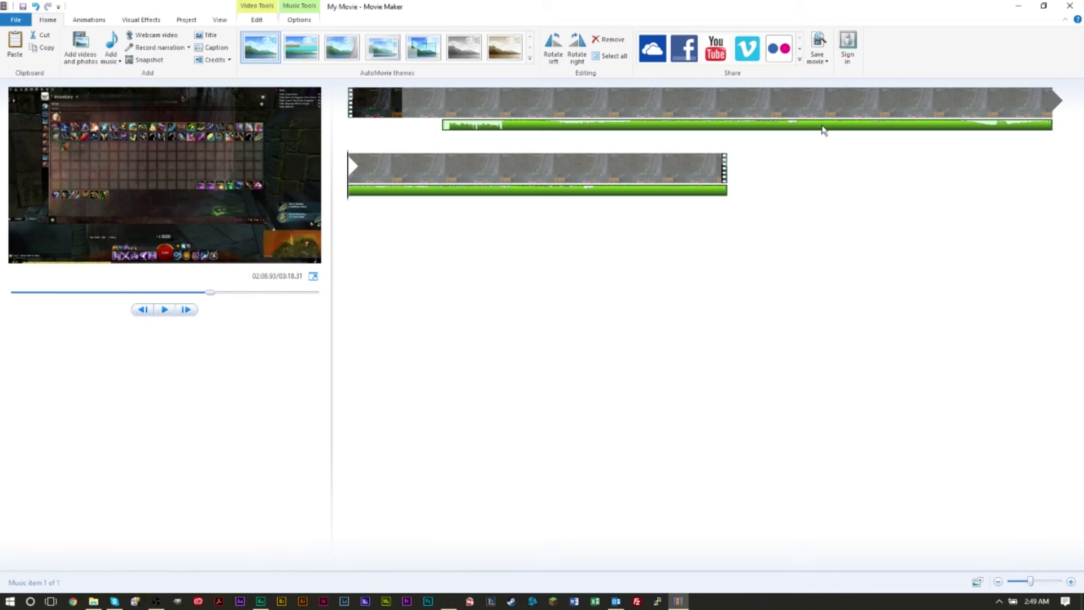
{"action": "left_click", "coordinate": [798, 108]}
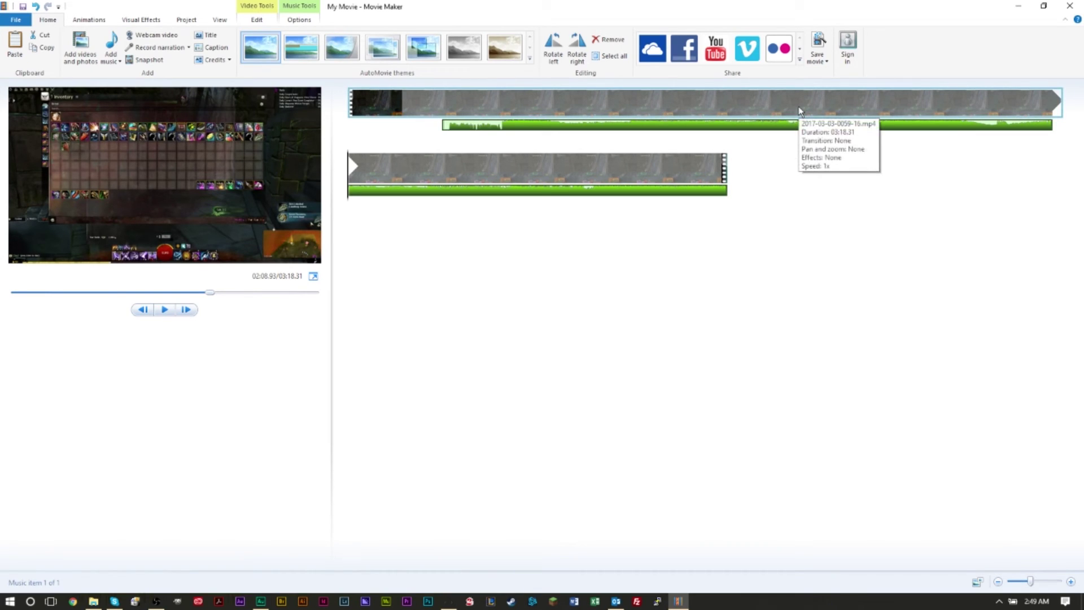